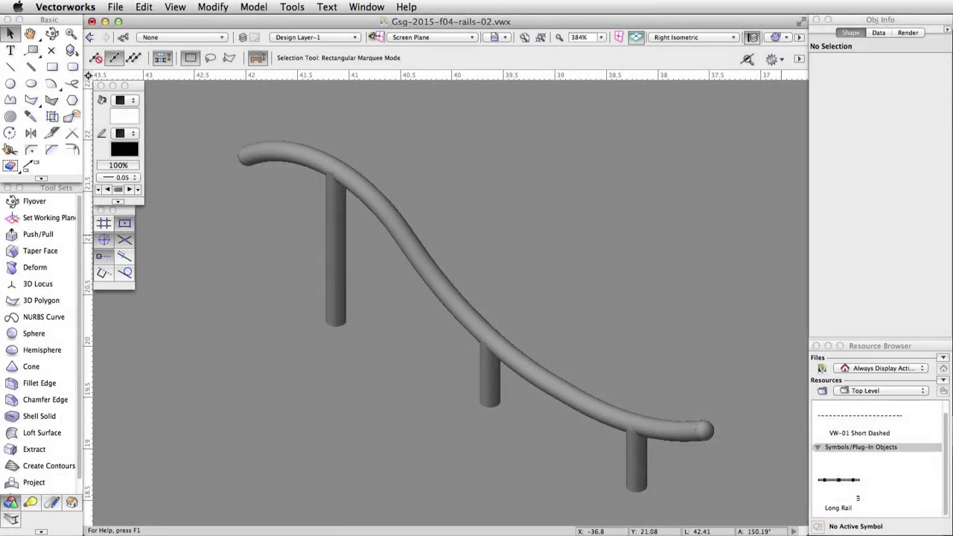
- Leave the curved-rail example and bring up the Gsg-2015-f04-rails-01.vwx site drawing with its ramp
left_click(292, 6)
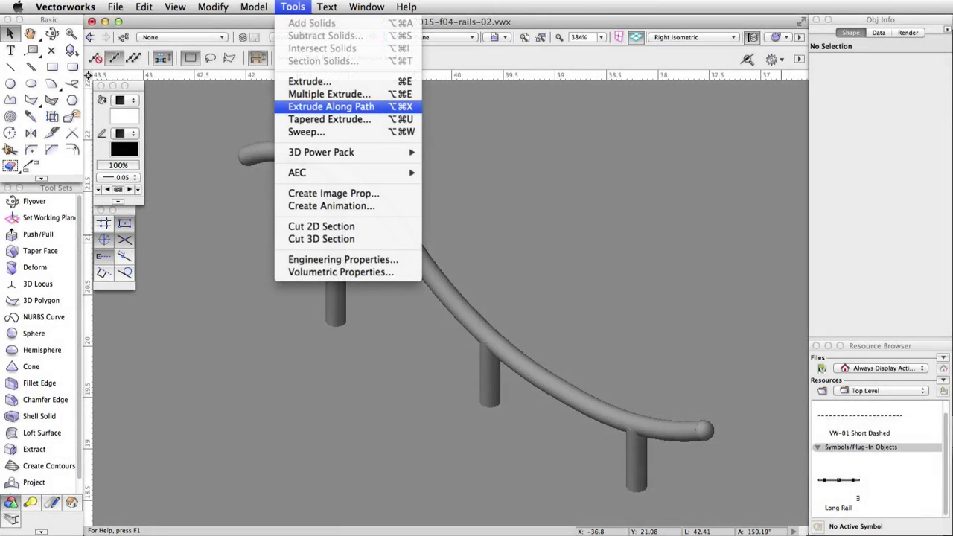
key("Return")
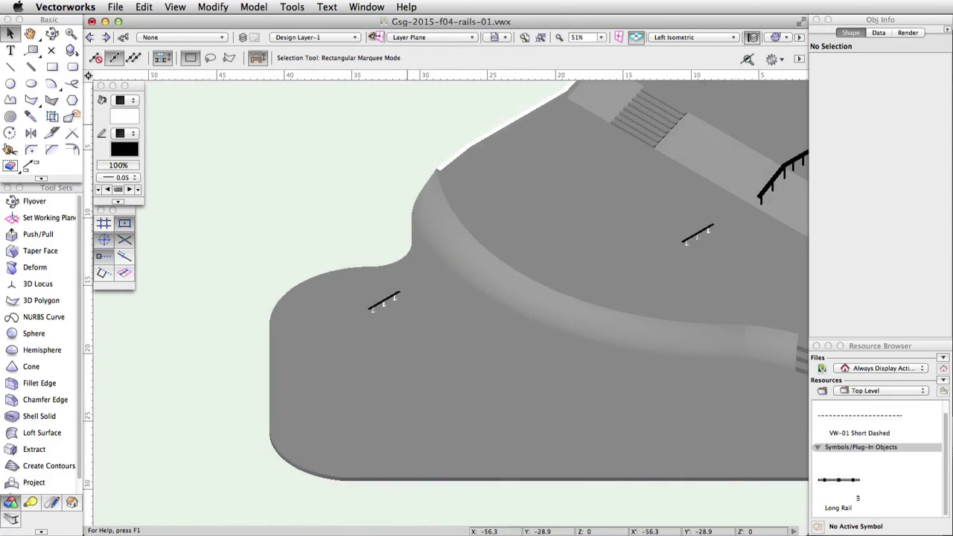
key("super+a")
left_click(674, 38)
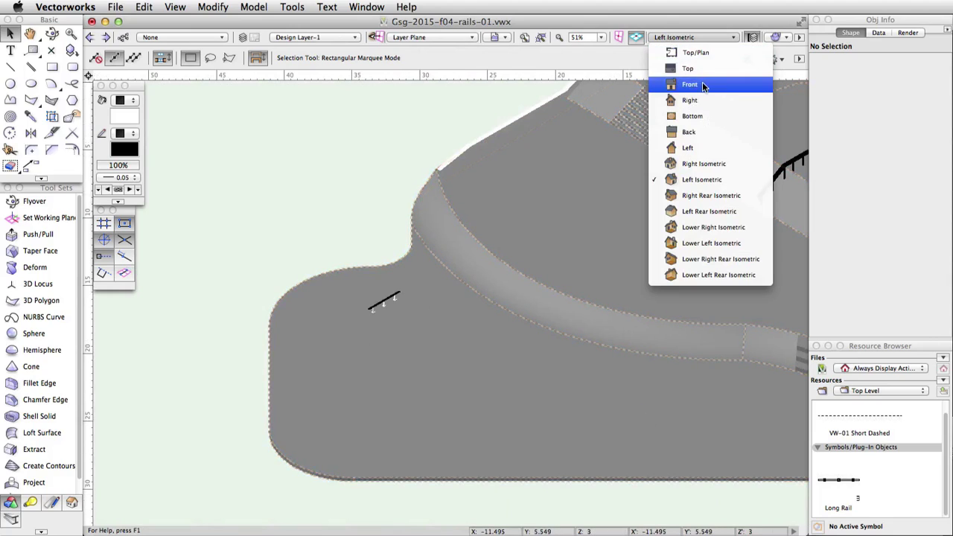
- In Front view, draw a 0.1-radius circle below the terrain at X −28.9, Y 0
left_click(700, 84)
left_click(10, 84)
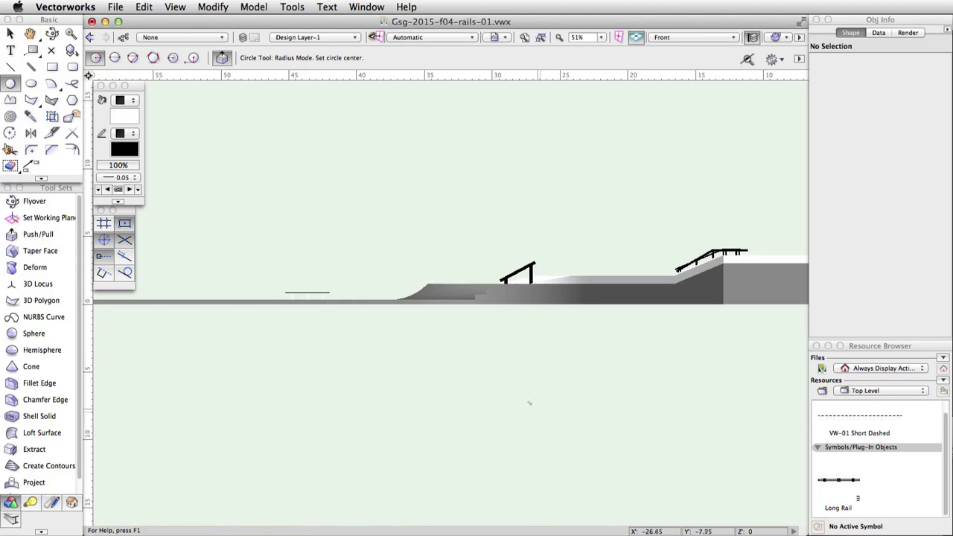
left_click(506, 390)
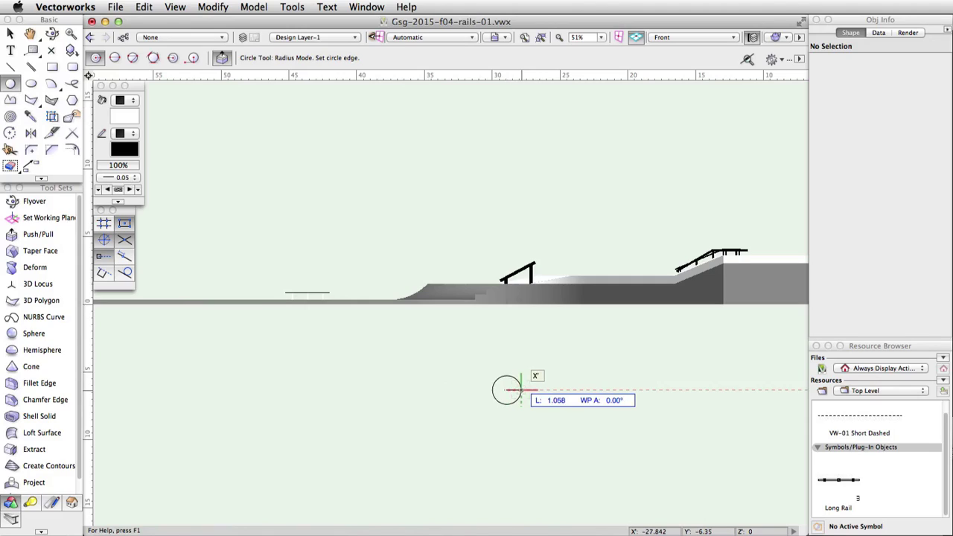
key("Tab")
type("0")
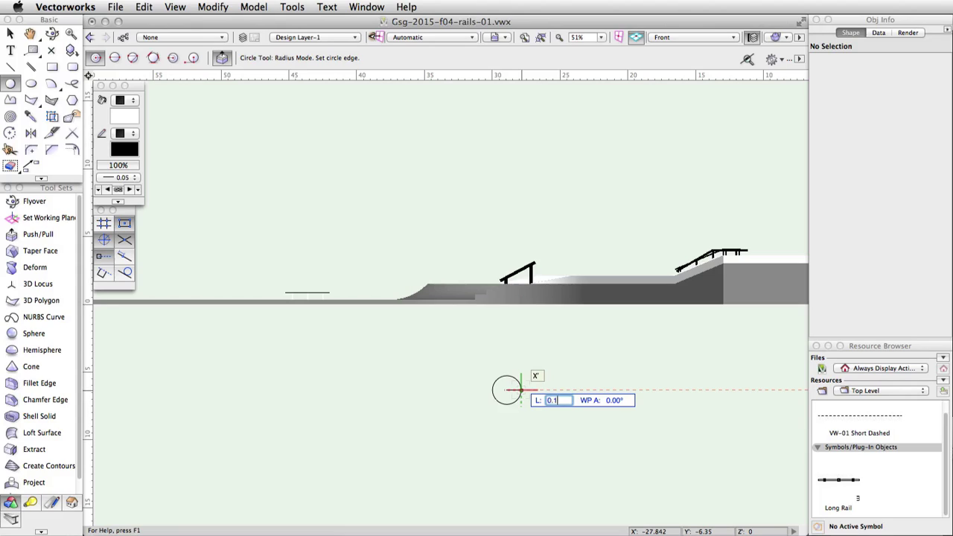
type(".1")
key("Return")
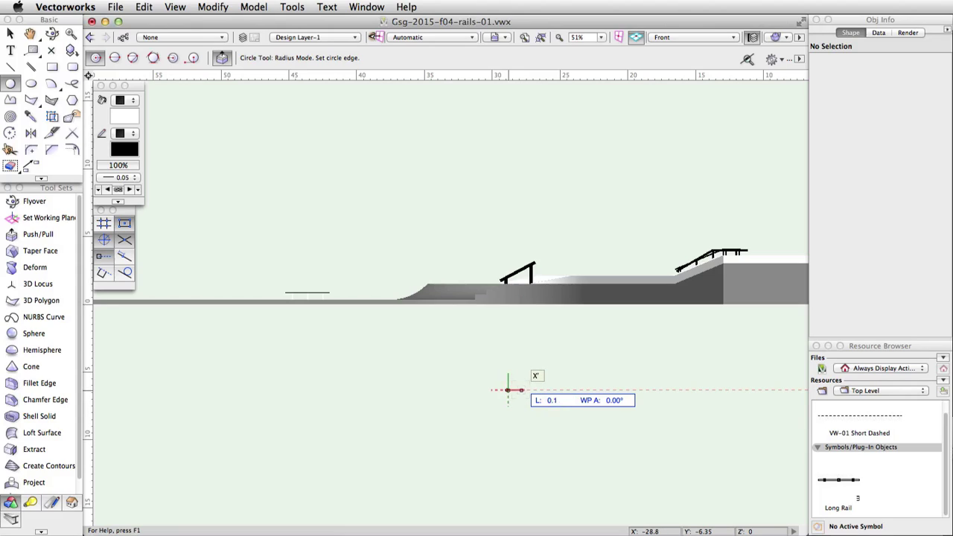
left_click(508, 389)
scroll(491, 389, "up", 5)
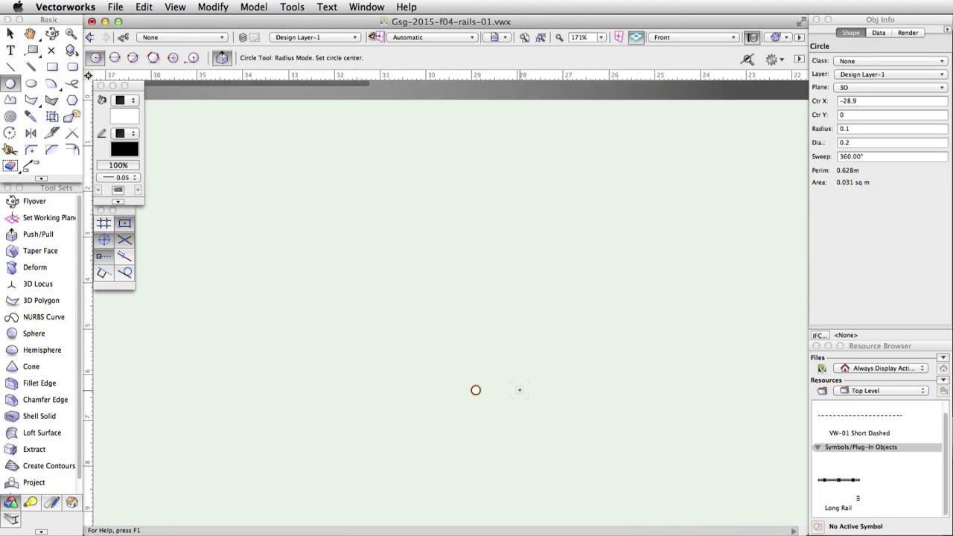
- Draw a horizontal 6.5-long line on the screen plane above the circle, and select both
left_click(440, 37)
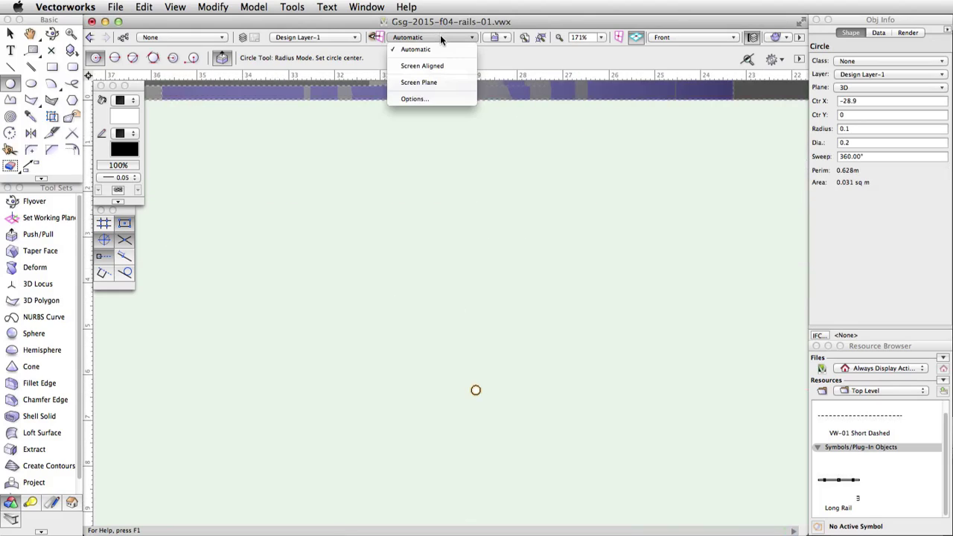
left_click(441, 81)
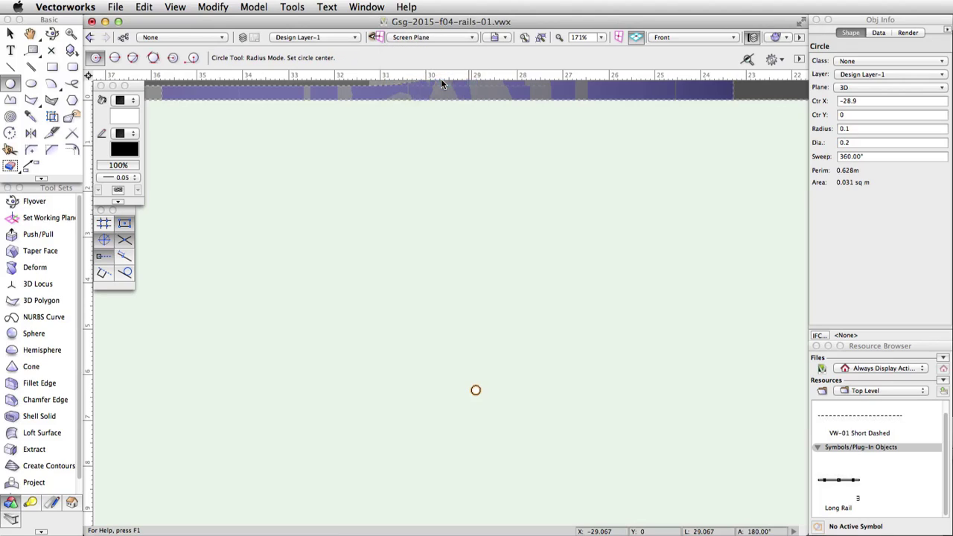
left_click(12, 67)
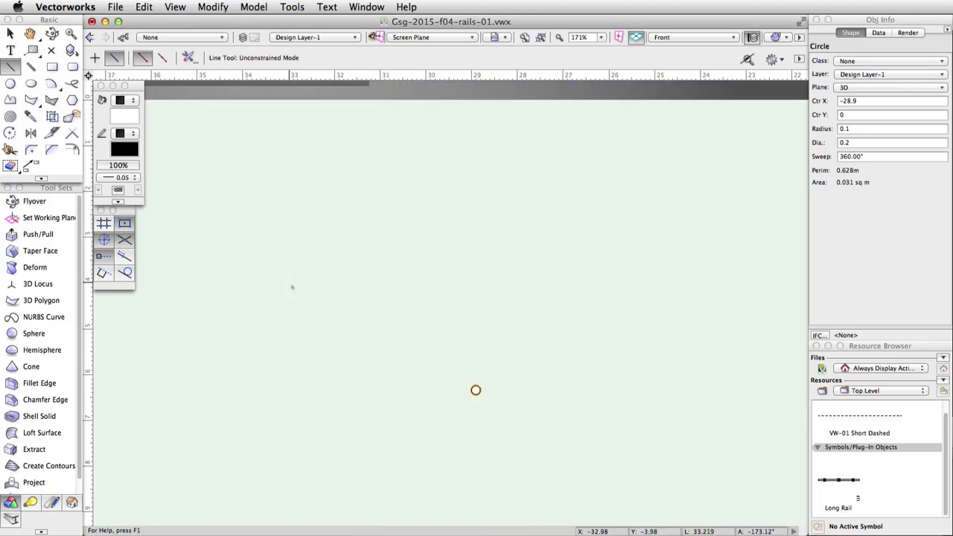
left_click(305, 303)
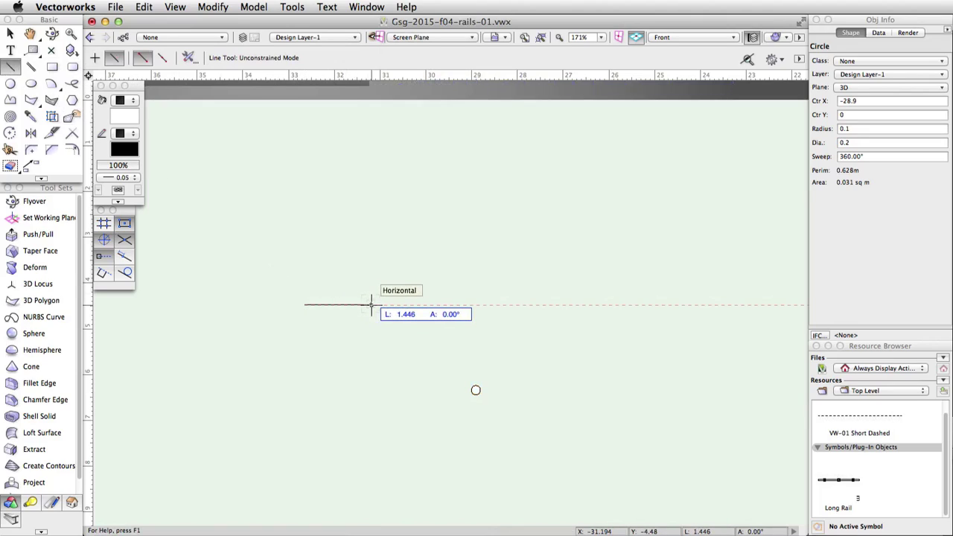
key("Tab")
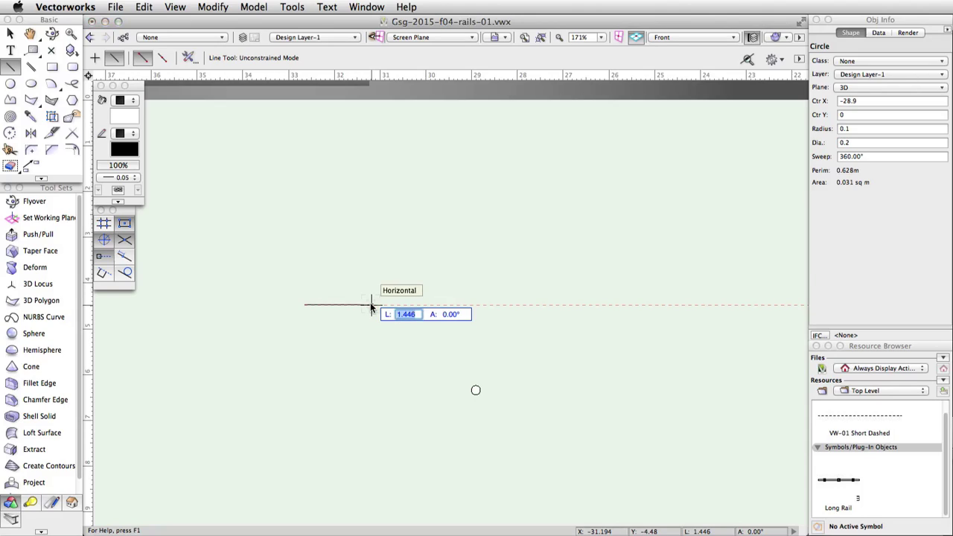
type("6.5")
key("Return")
key("Return")
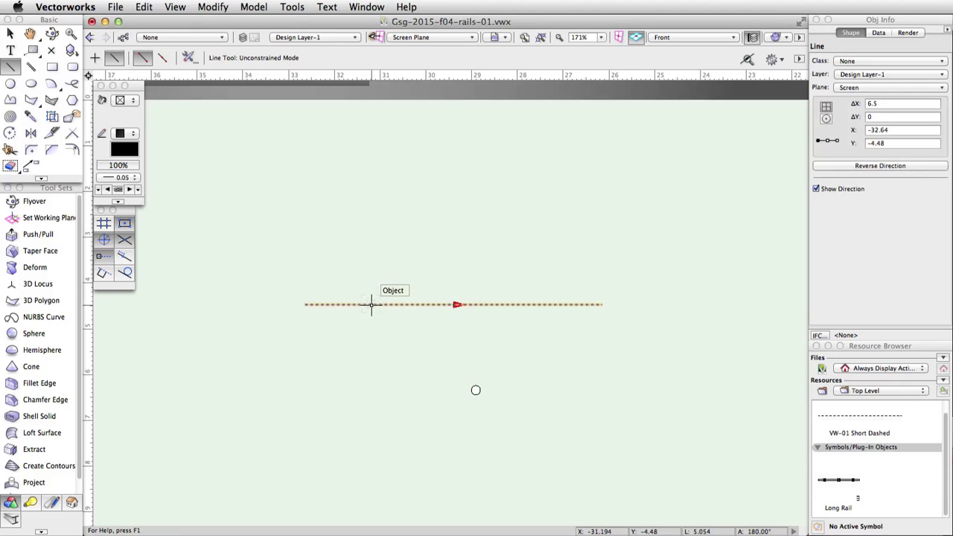
key("x")
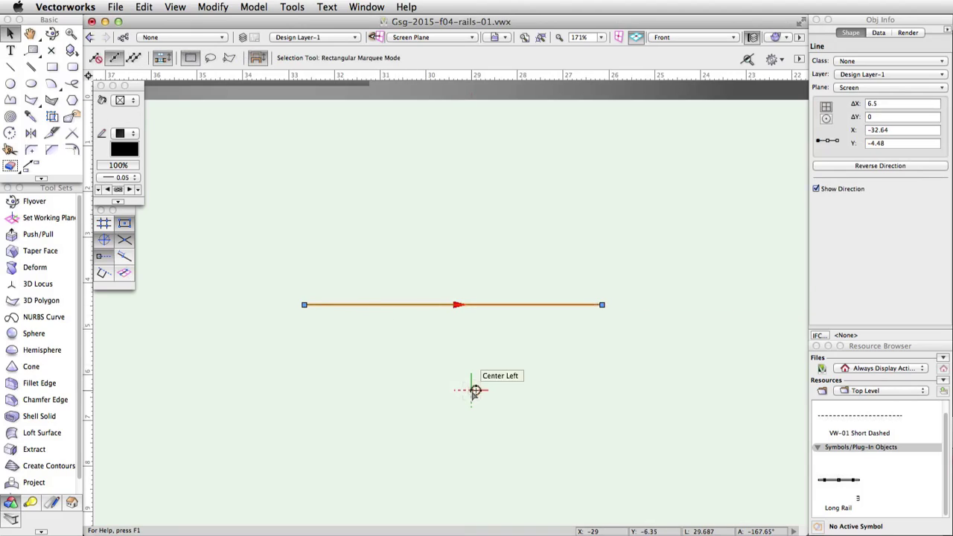
left_click(475, 390, "shift")
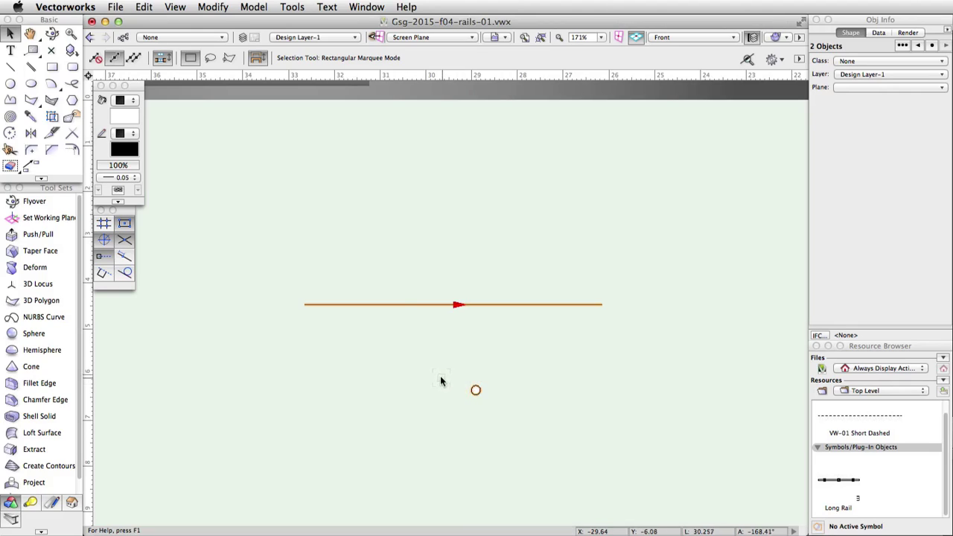
- Sweep the 0.1 circle along the 6.5 line with Extrude Along Path
left_click(257, 7)
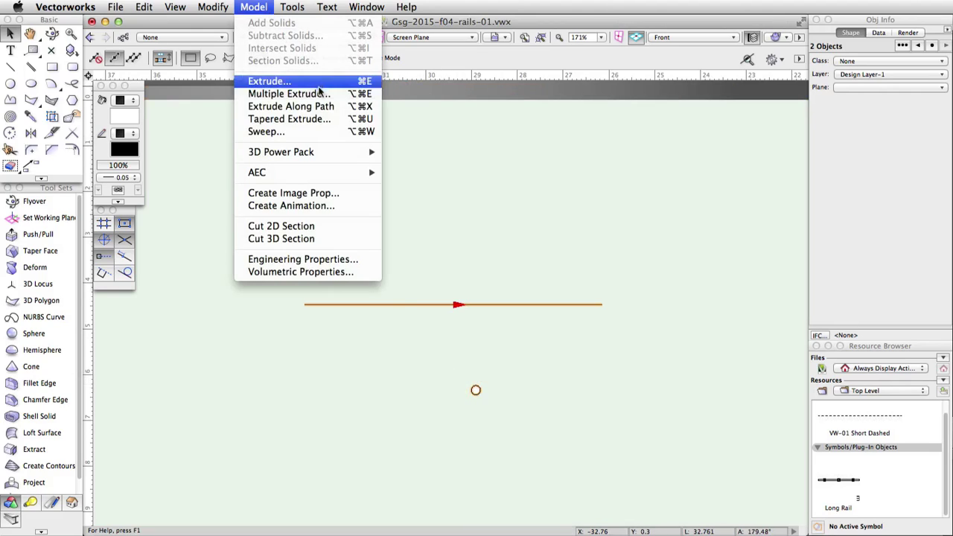
left_click(336, 109)
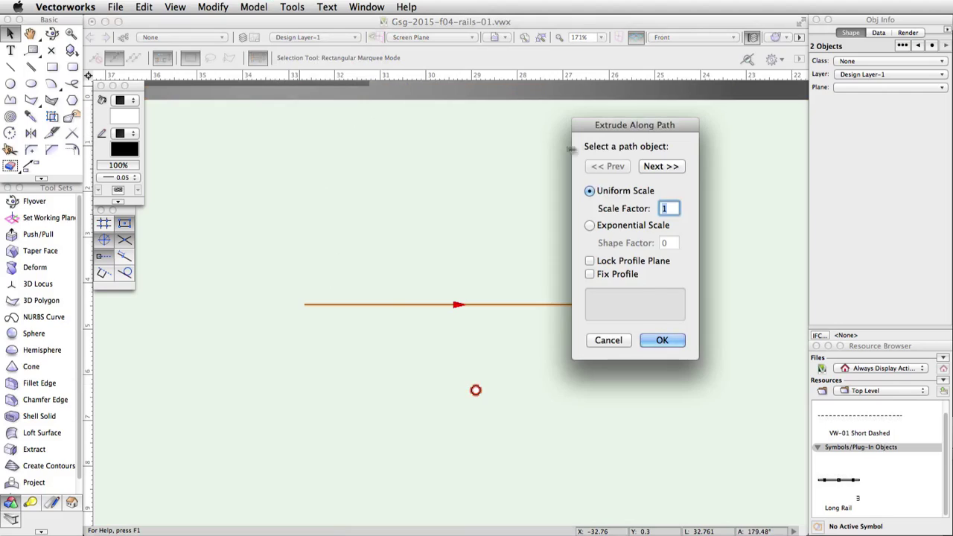
left_click(652, 166)
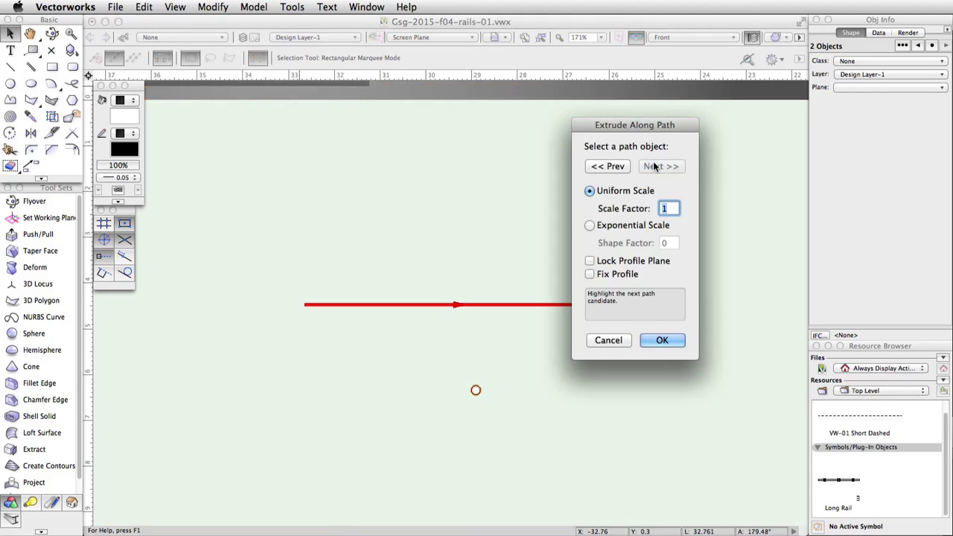
left_click(665, 340)
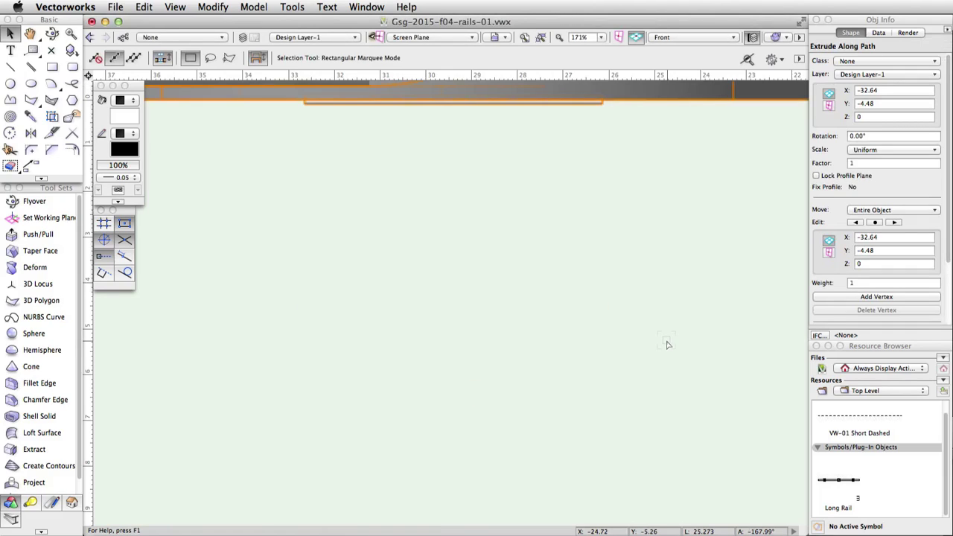
- Drag the straight rail tube upward to Z 2.199 above the ground
key("h")
left_click_drag(492, 145, 513, 297)
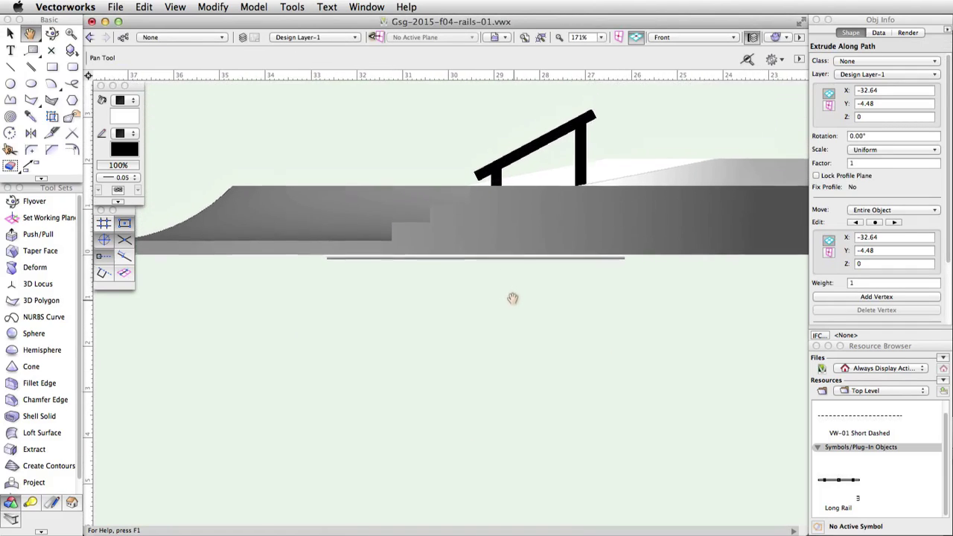
key("x")
scroll(506, 246, "up", 5)
middle_click_drag(539, 334, 554, 406)
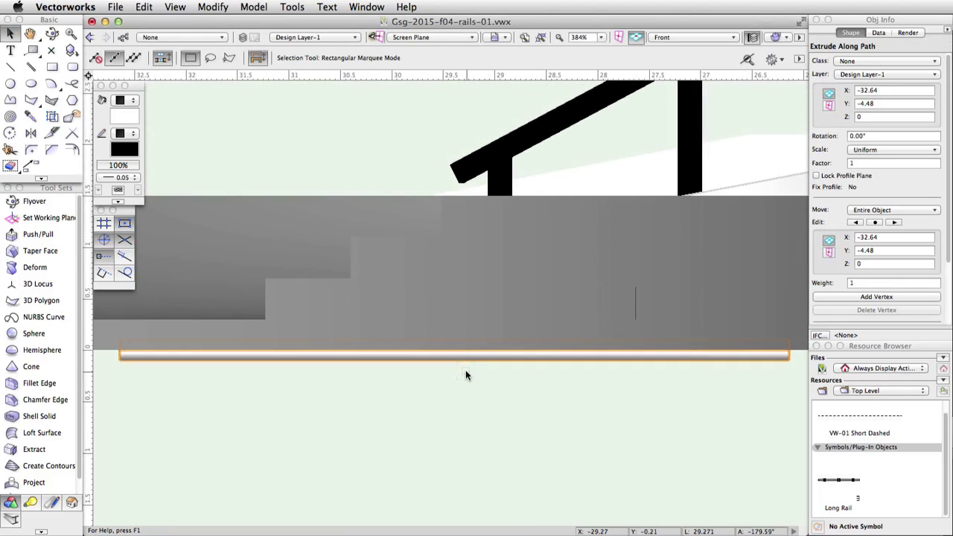
left_click_drag(464, 363, 424, 272)
scroll(583, 196, "down", 3)
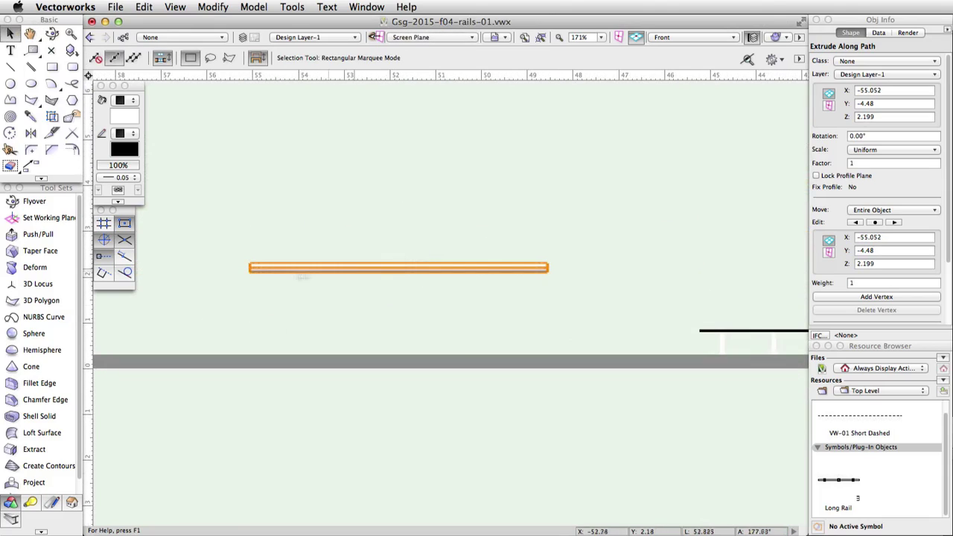
left_click(61, 266)
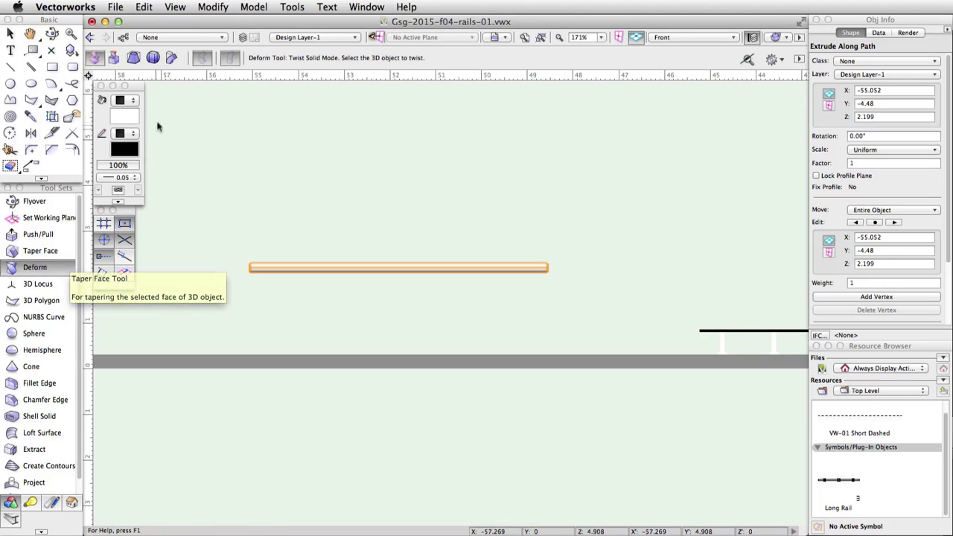
- Bend the rail's right end upward by 30.75° using Bend Solid mode
left_click(170, 60)
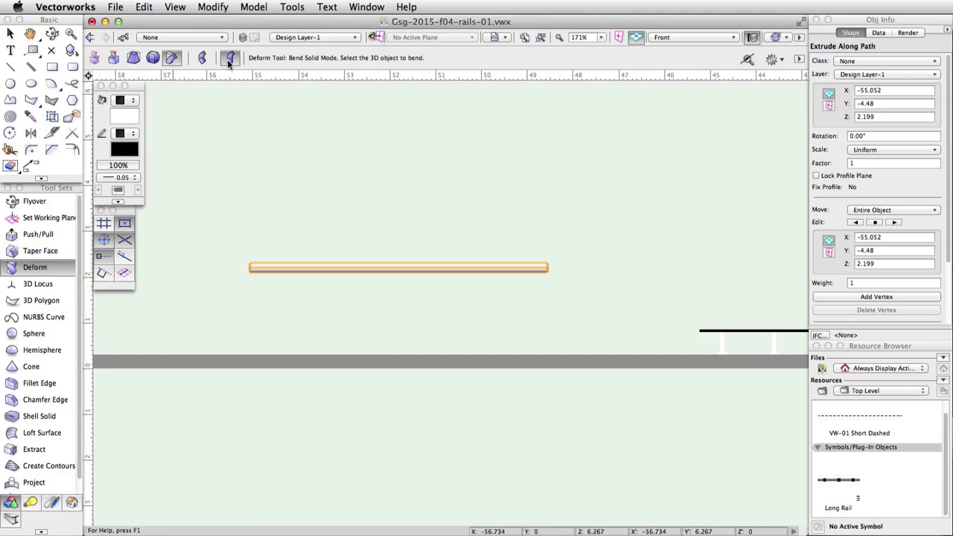
left_click(231, 61)
left_click(539, 271)
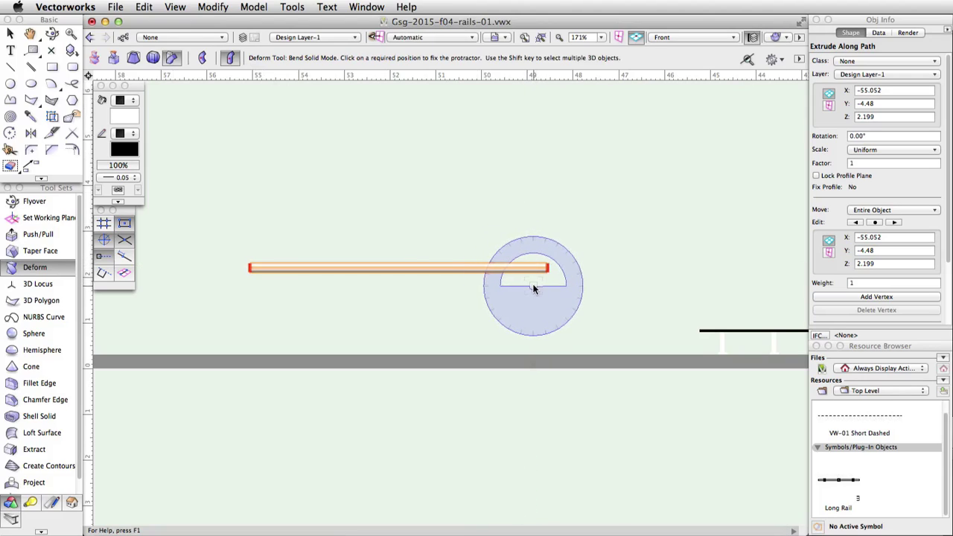
scroll(529, 287, "up", 2)
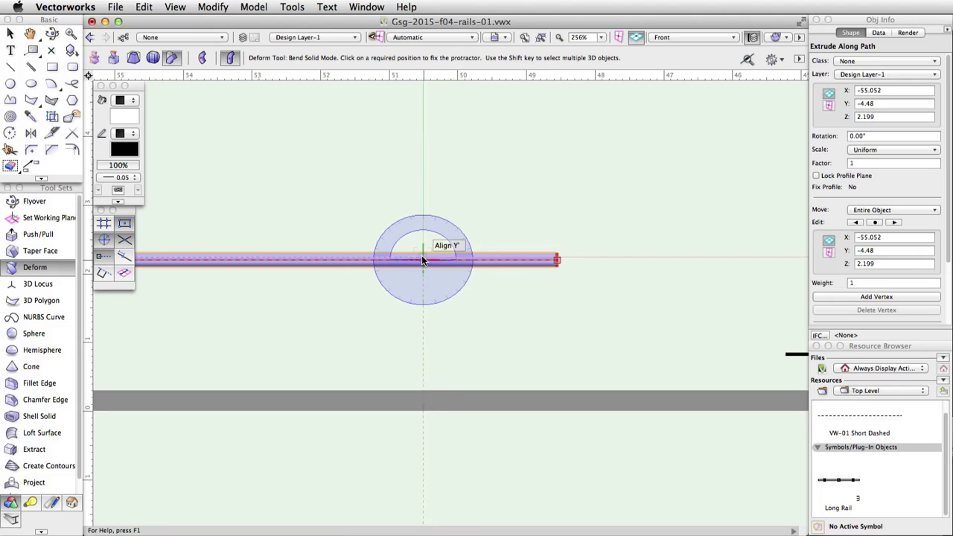
left_click(429, 260)
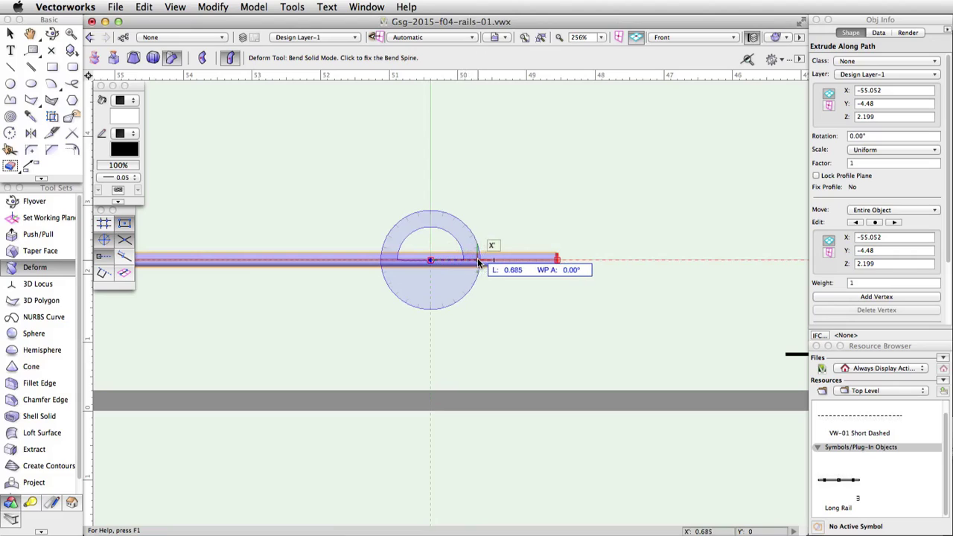
left_click(554, 262)
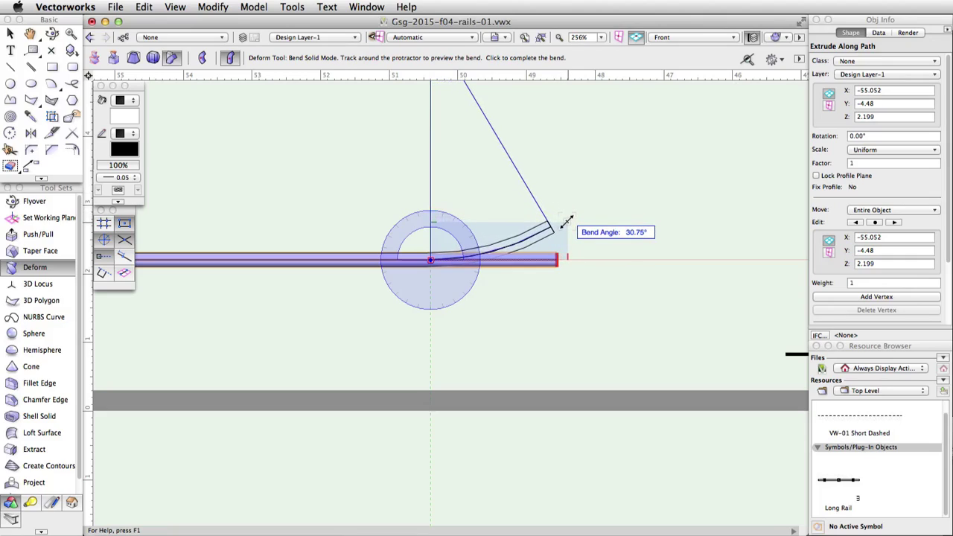
left_click(565, 221)
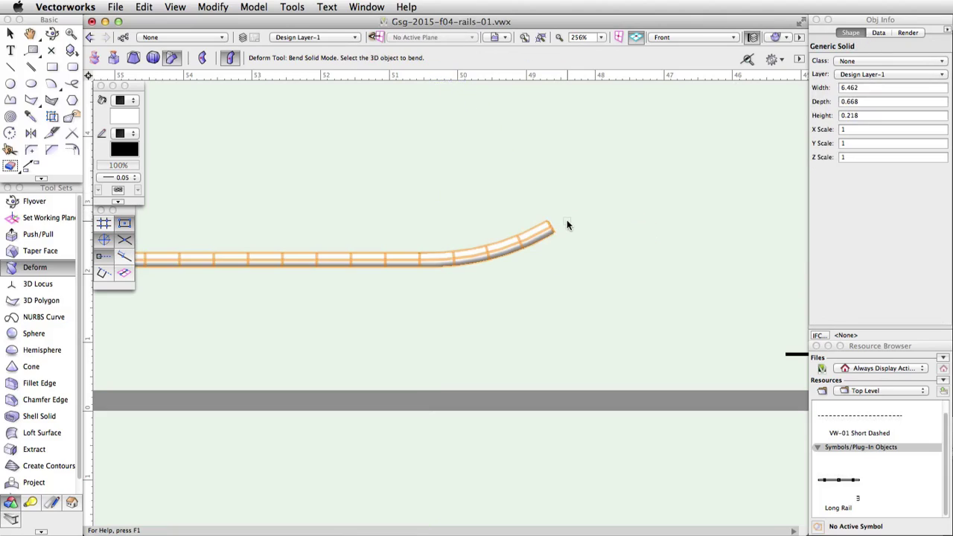
middle_click_drag(368, 307, 495, 322)
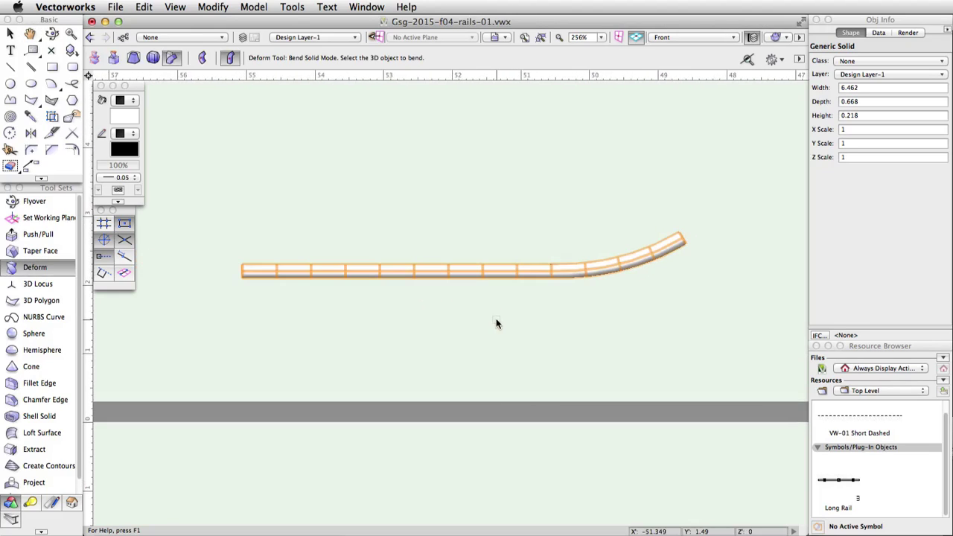
- Add a second bend of about −40° from mid-rail toward the left end
left_click(489, 272)
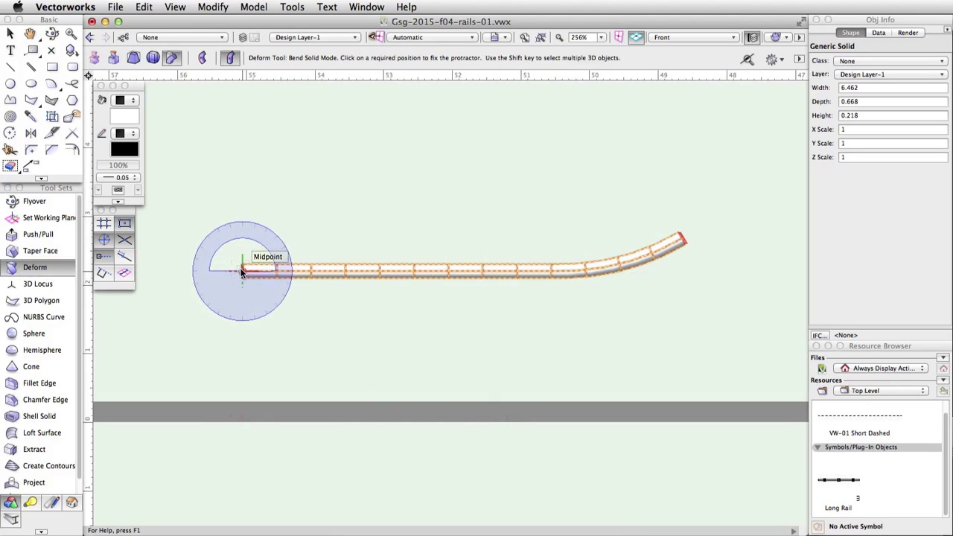
left_click(241, 271)
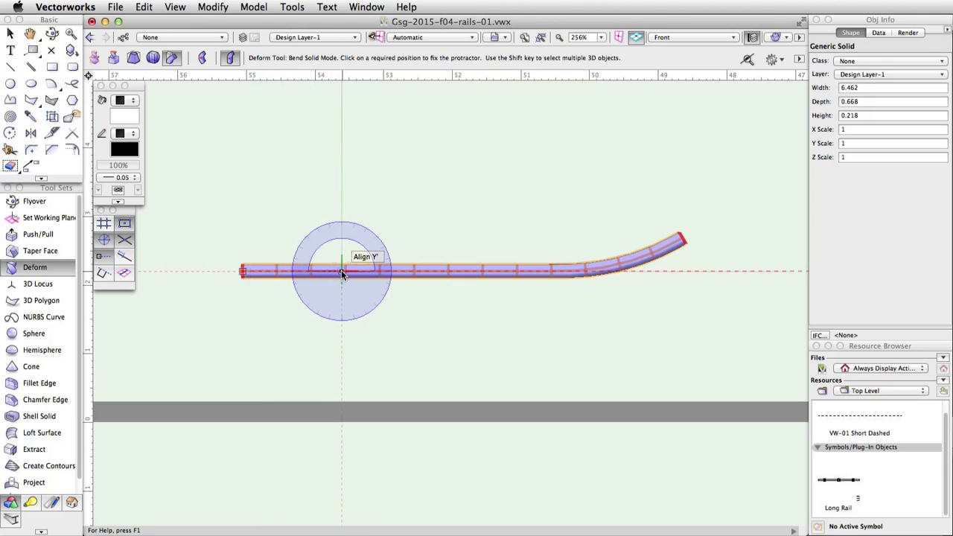
left_click(542, 273)
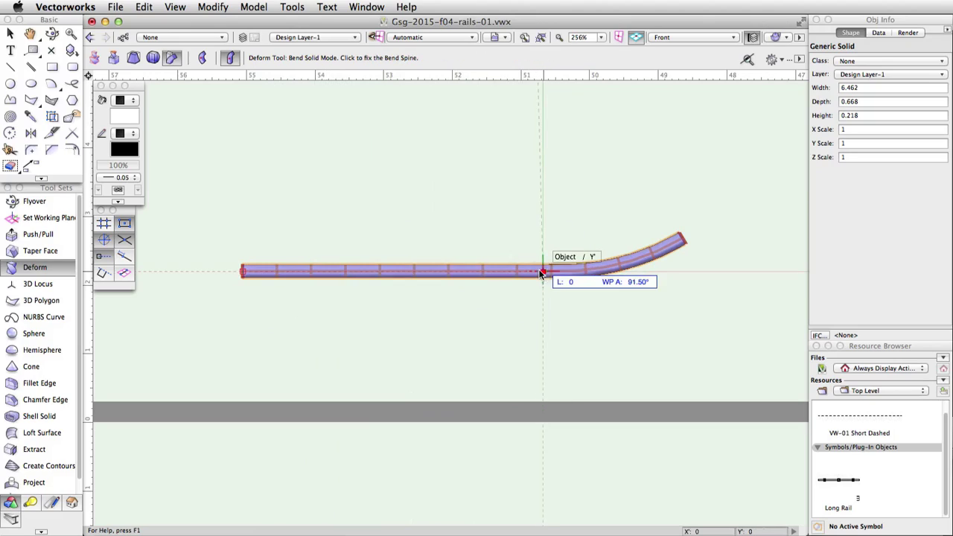
left_click(402, 273)
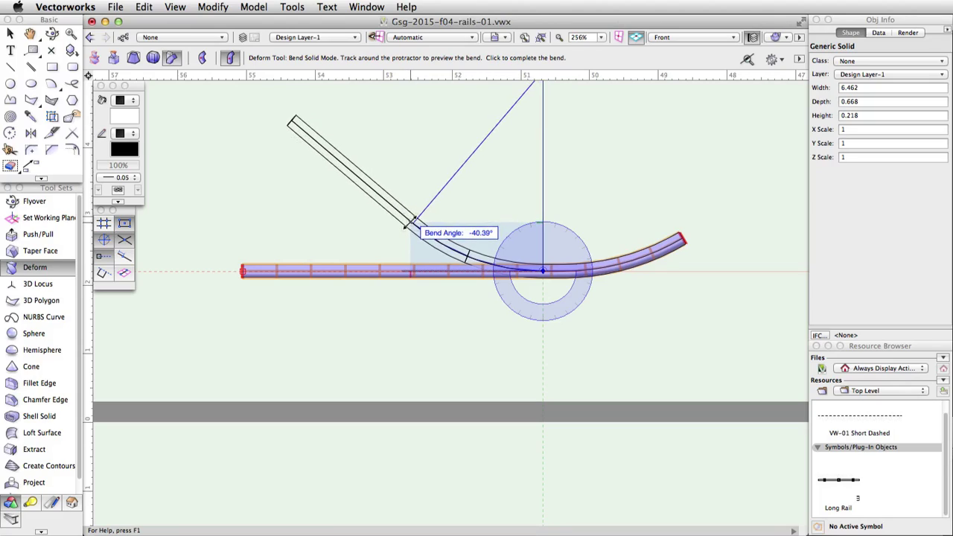
left_click(411, 225)
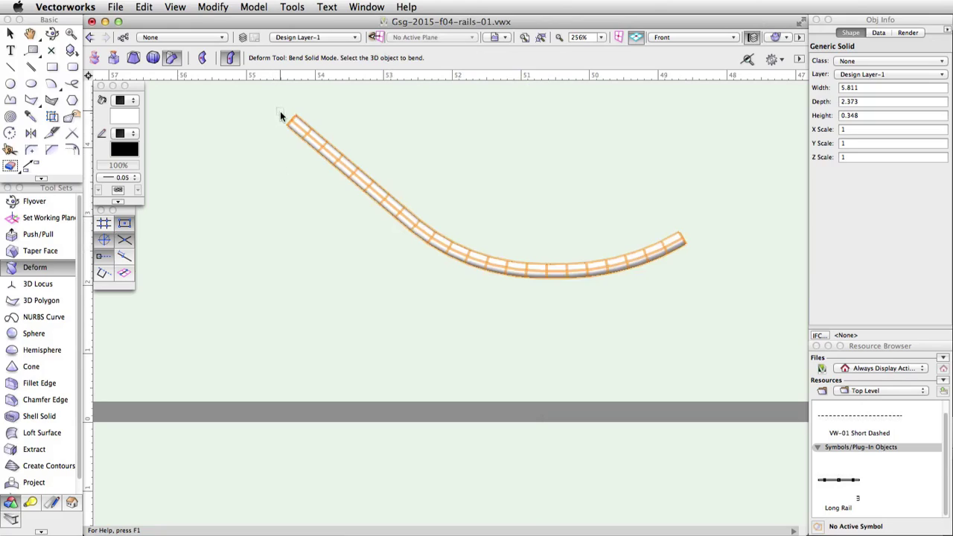
left_click(299, 126)
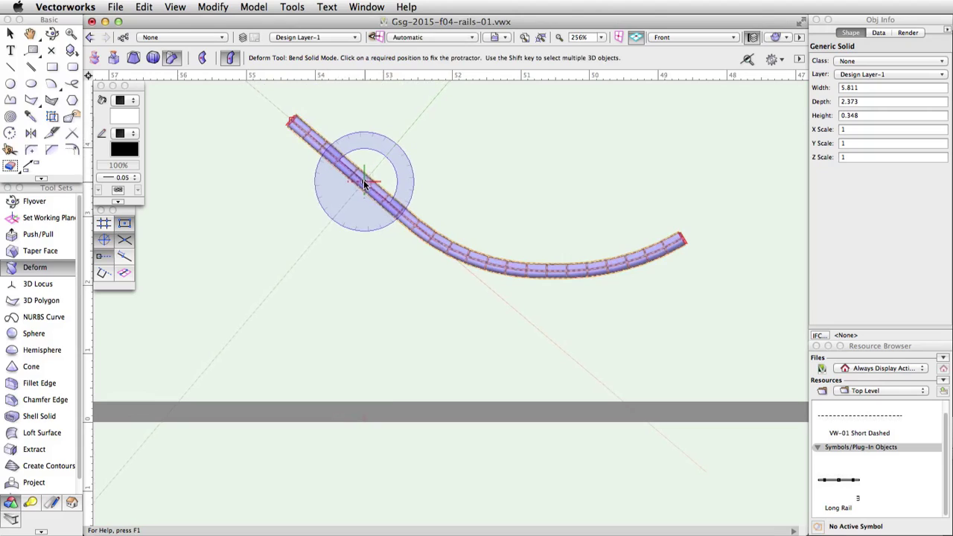
- Bend the rail's left end back down by about 79° into an S-curve
left_click(402, 215)
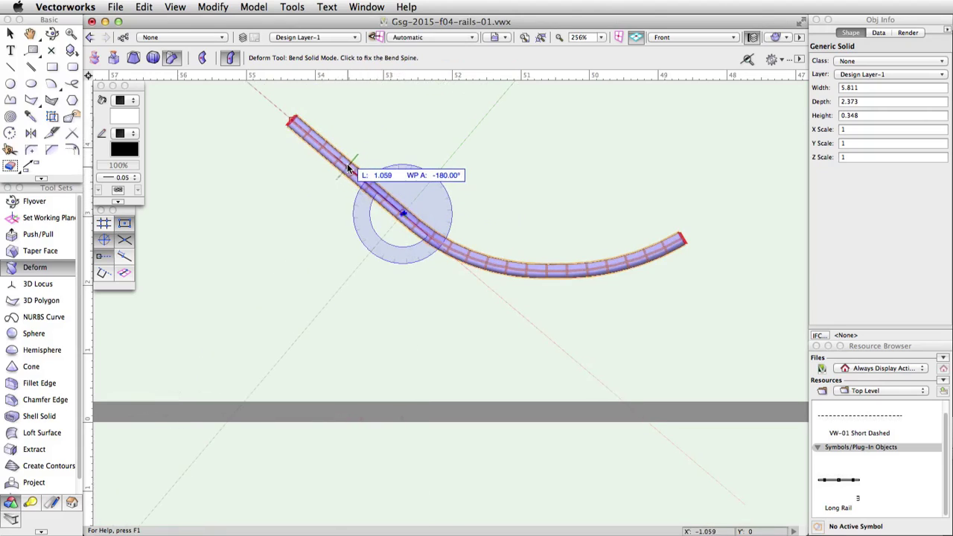
left_click(292, 124)
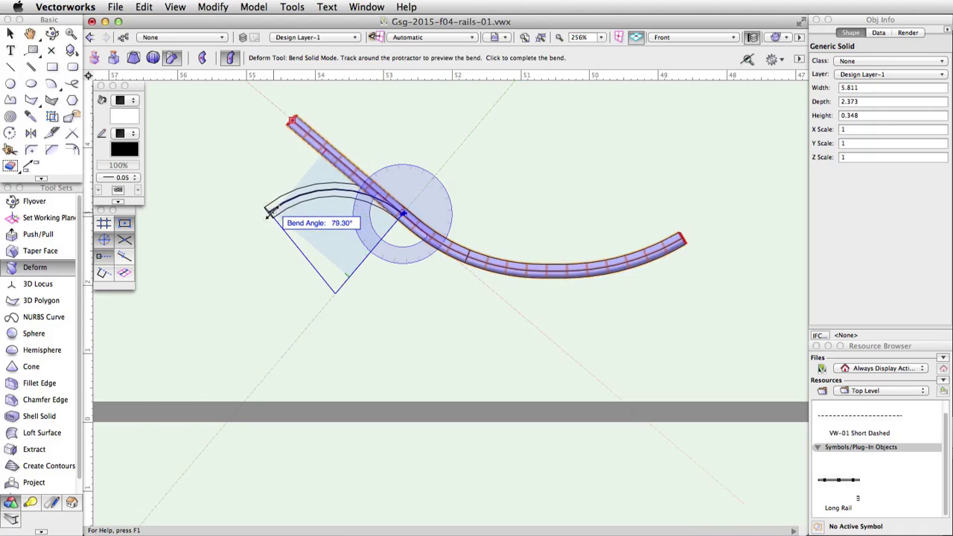
left_click(269, 215)
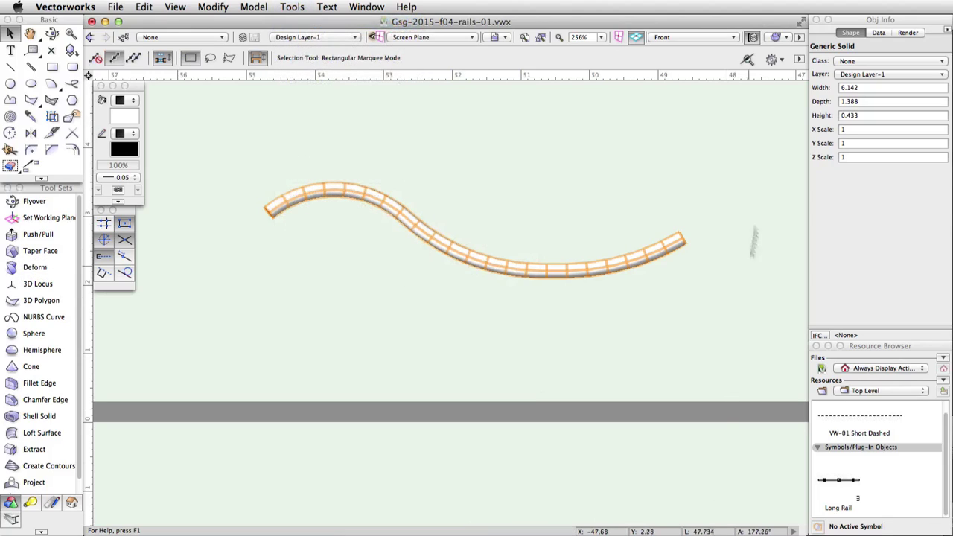
- Switch to Top/Plan view and centre the S-curved rail on screen
left_click(721, 36)
left_click(718, 49)
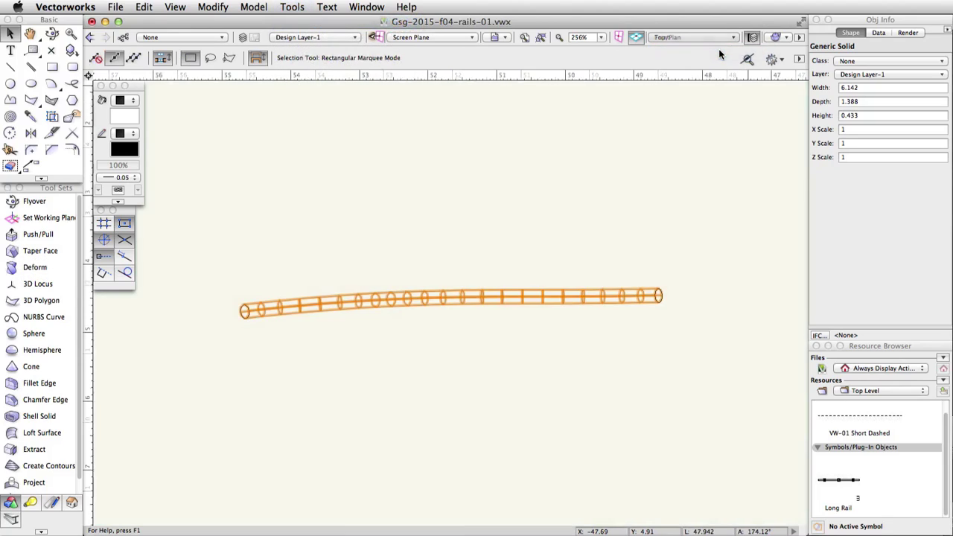
scroll(599, 181, "down", 5)
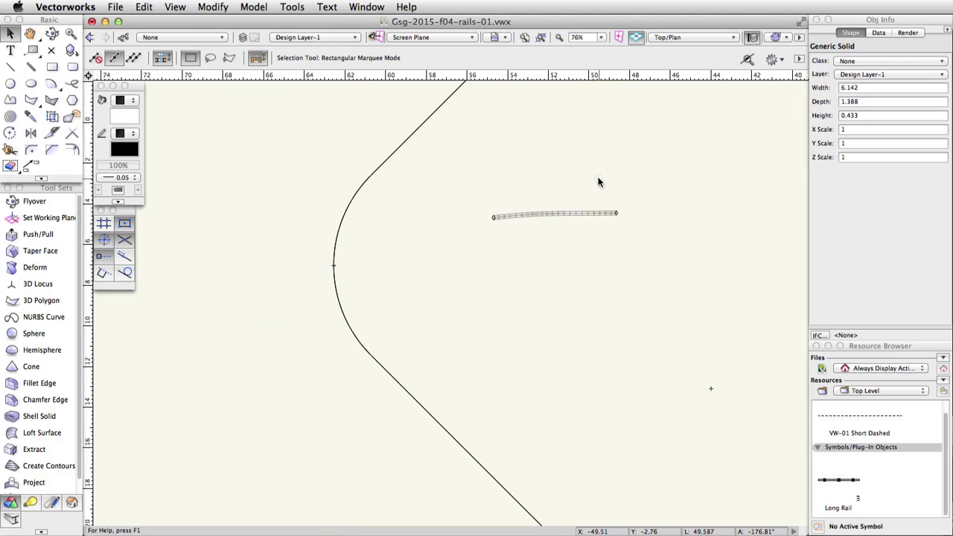
middle_click_drag(599, 181, 481, 240)
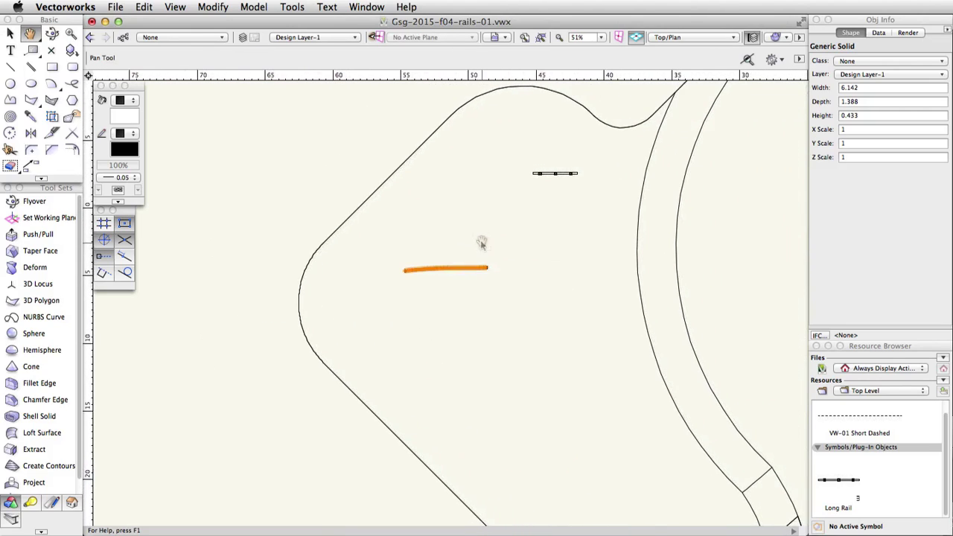
scroll(425, 255, "up", 1)
scroll(425, 255, "up", 2)
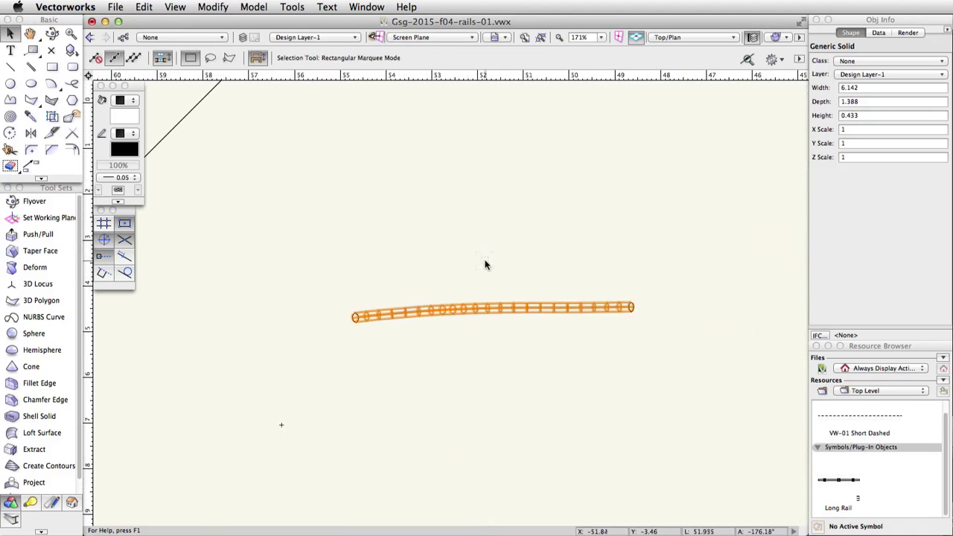
left_click(10, 83)
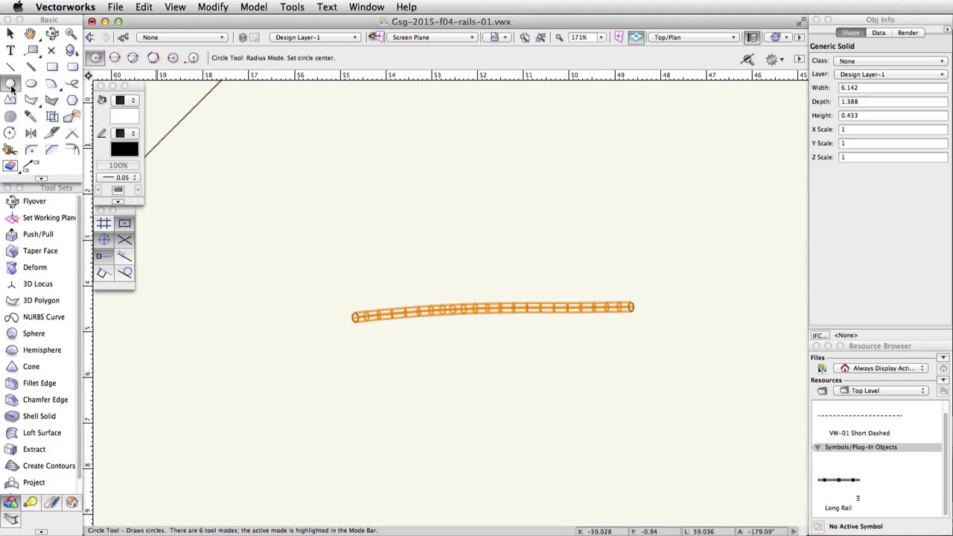
- Draw a 0.1-radius circle and extrude it 1.75 high into a post
scroll(358, 329, "up", 4)
left_click(355, 352)
type("0.1")
key("Return")
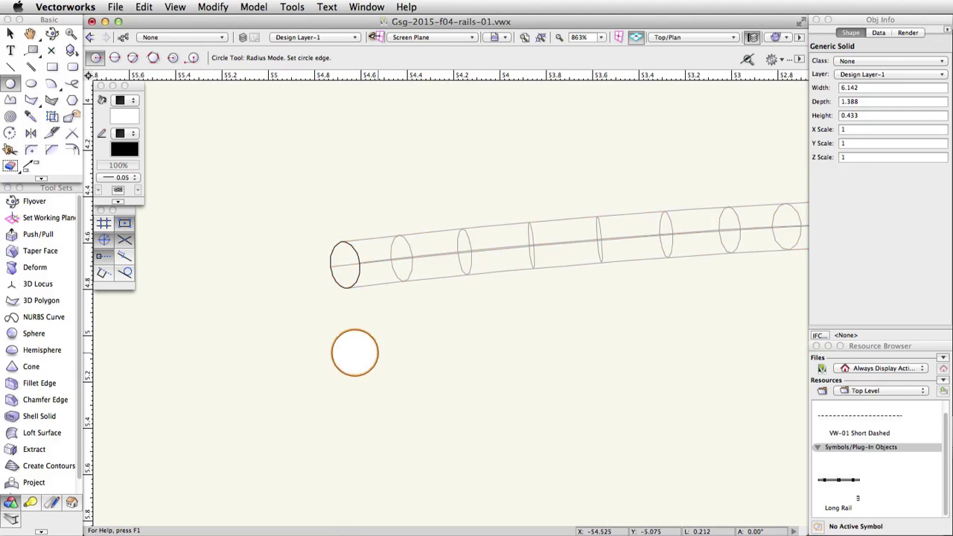
left_click(253, 7)
left_click(257, 81)
type("1.75")
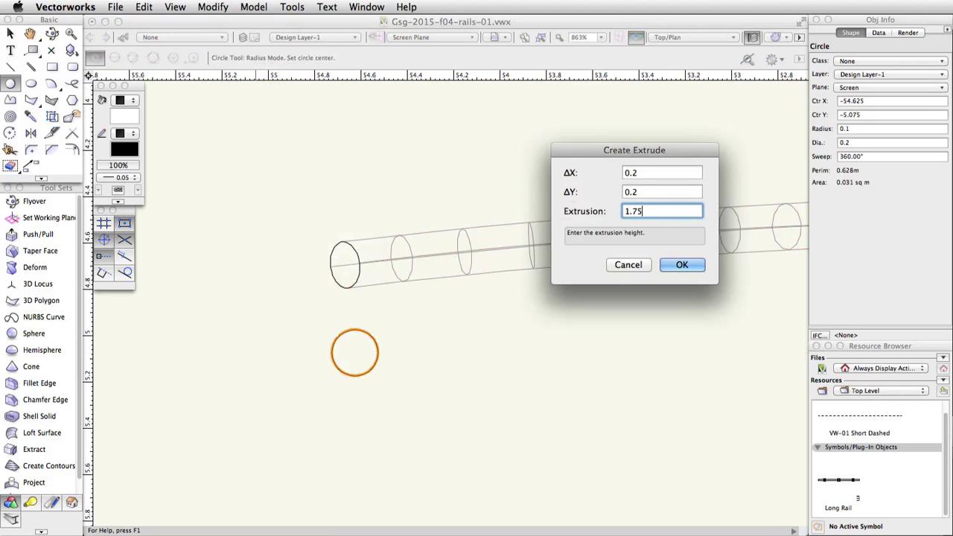
left_click(679, 265)
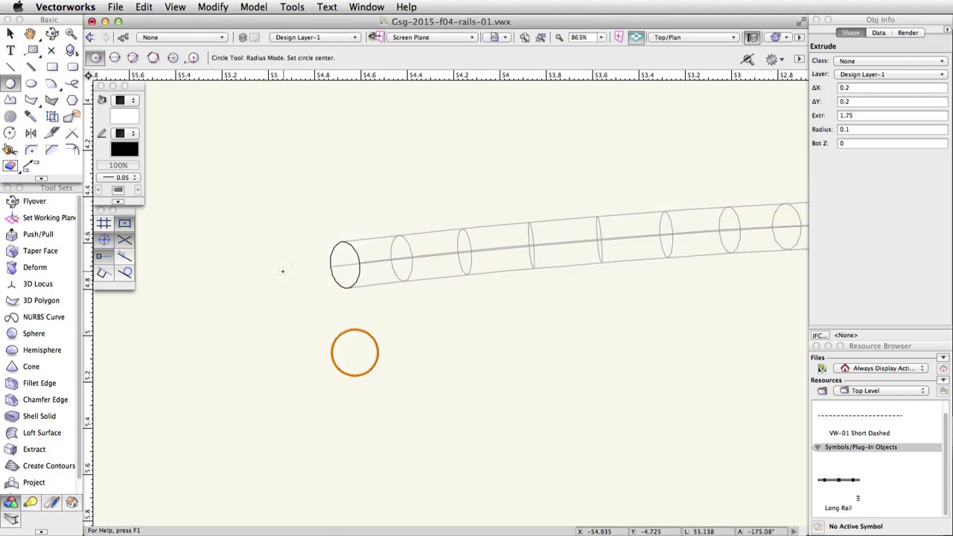
- Move the post onto the rail's centreline near its left end
key("x")
left_click(348, 332)
left_click_drag(354, 352, 456, 252)
key("KP_2")
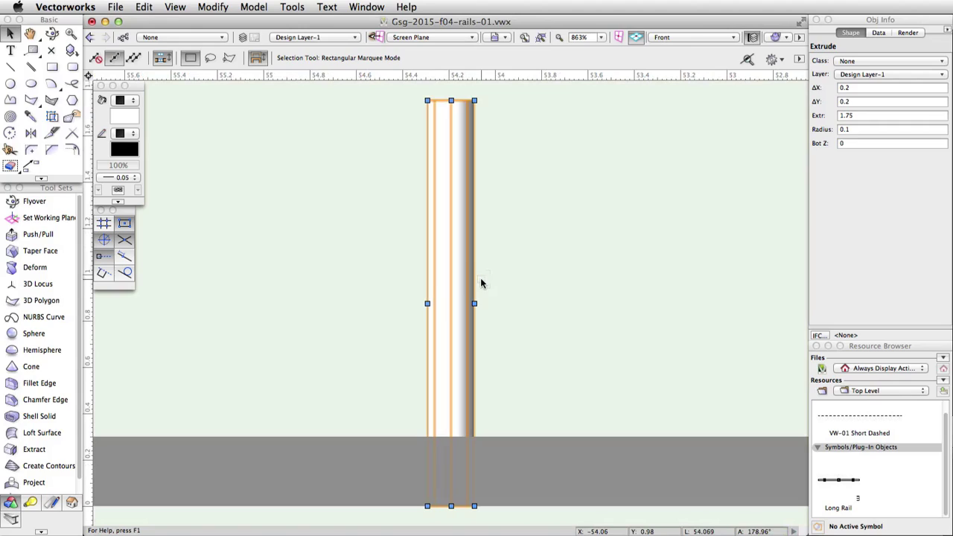
- In Front view, raise the post so its base sits at Z 0.306, then lower the S-curved rail onto its top
left_click(450, 506)
left_click_drag(451, 506, 514, 414)
scroll(450, 435, "down", 2)
scroll(450, 435, "down", 2)
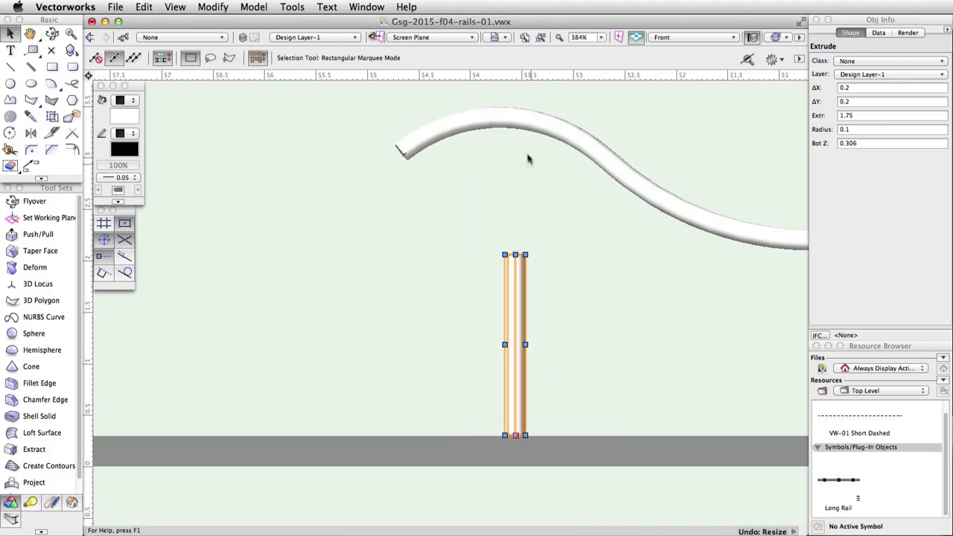
left_click_drag(513, 125, 515, 255)
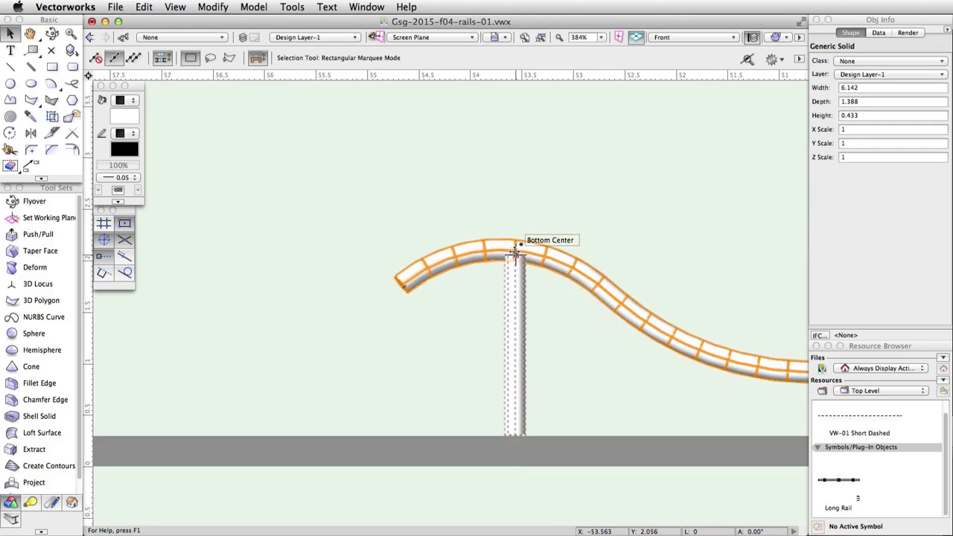
- In Top/Plan view, move the post onto the rail's centre
key("5")
scroll(238, 330, "up", 4)
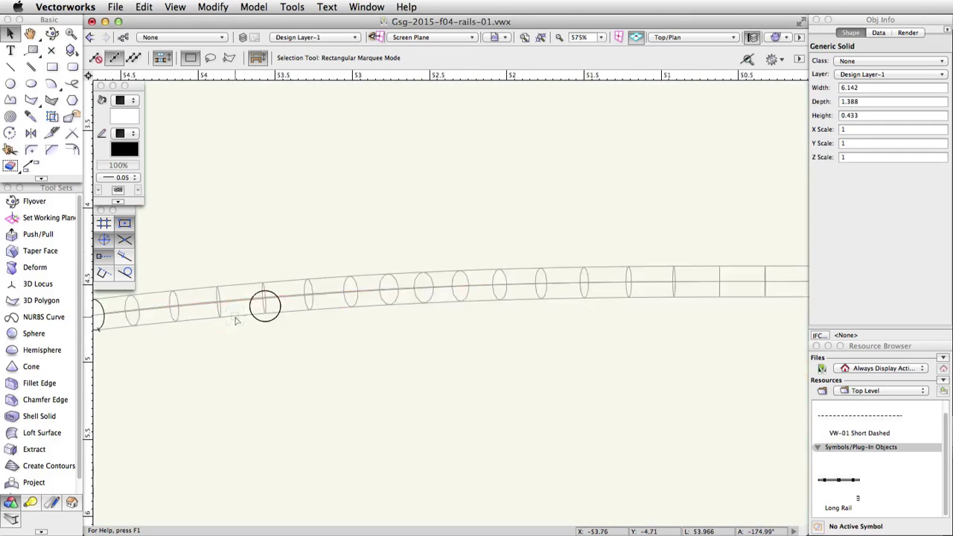
left_click_drag(279, 299, 279, 290)
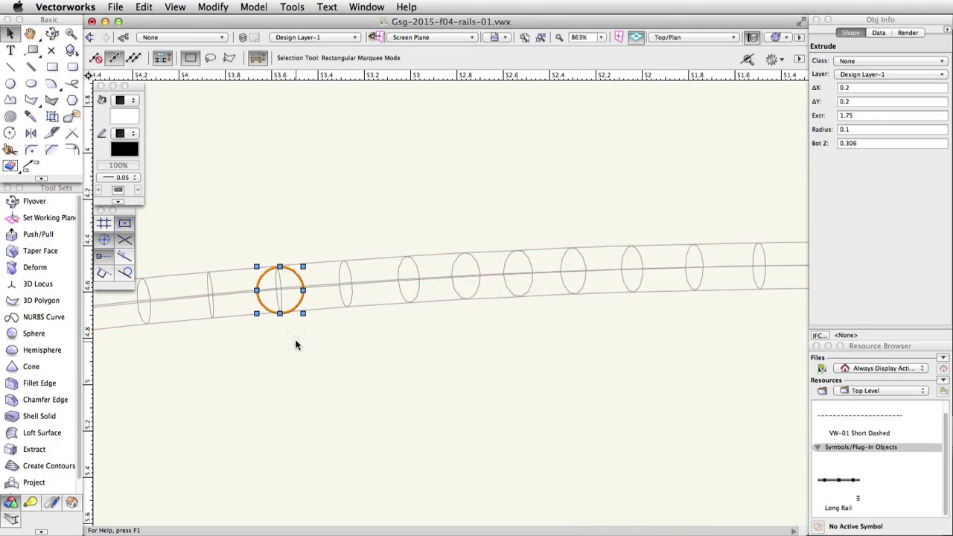
- In Front view, stretch the post to an extrusion height of 1.822 so it reaches the rail
left_click(688, 39)
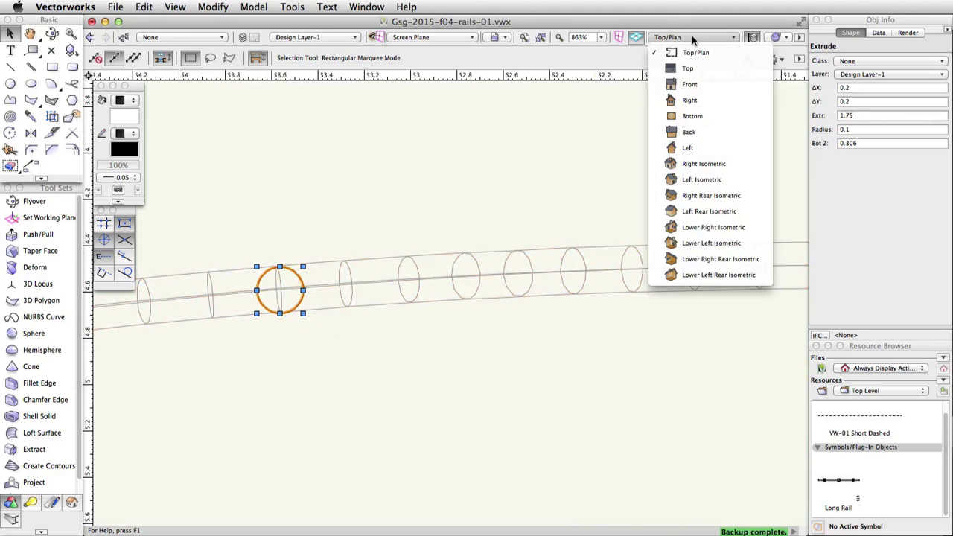
left_click(700, 87)
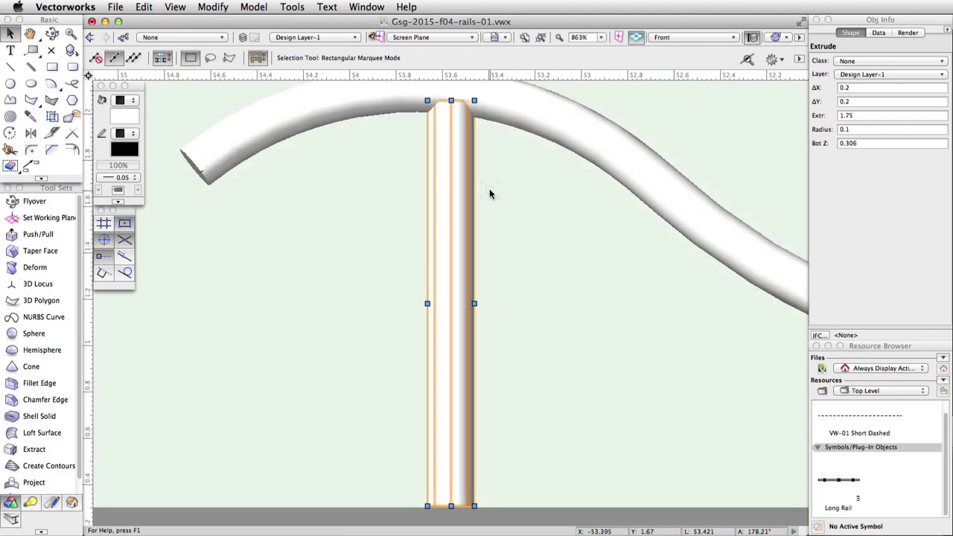
scroll(490, 189, "down", 1)
left_click_drag(463, 130, 462, 119)
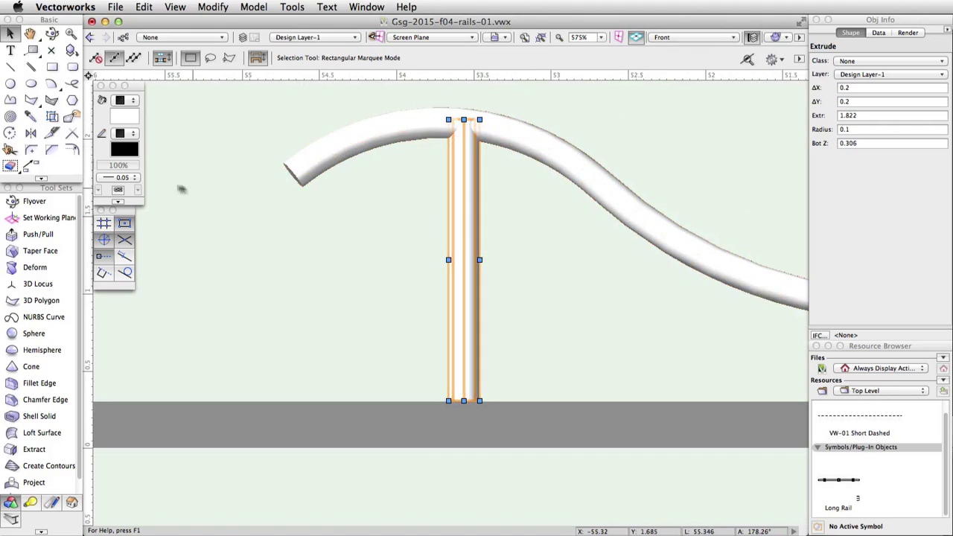
left_click(33, 167)
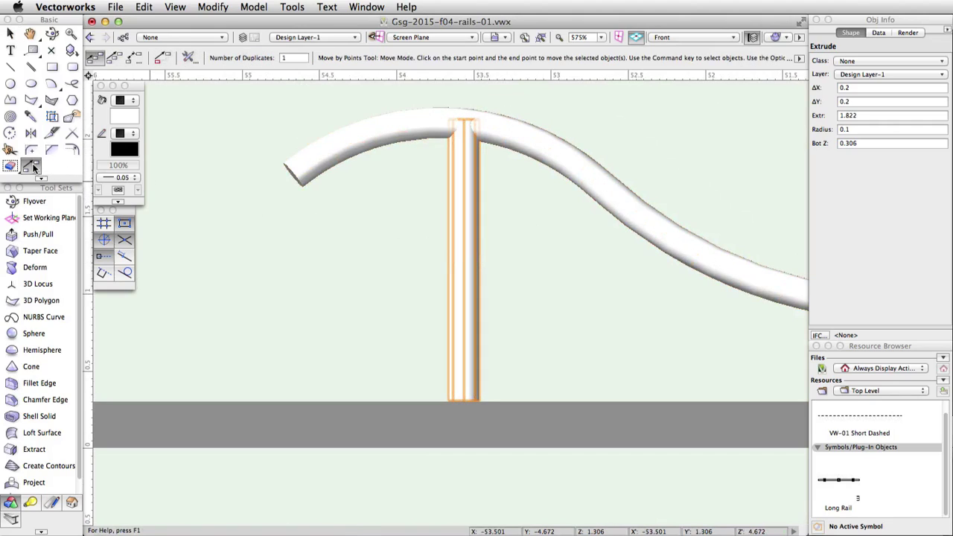
- Distribute 2 post duplicates from the post's bottom centre to the far end of the rail
left_click(112, 57)
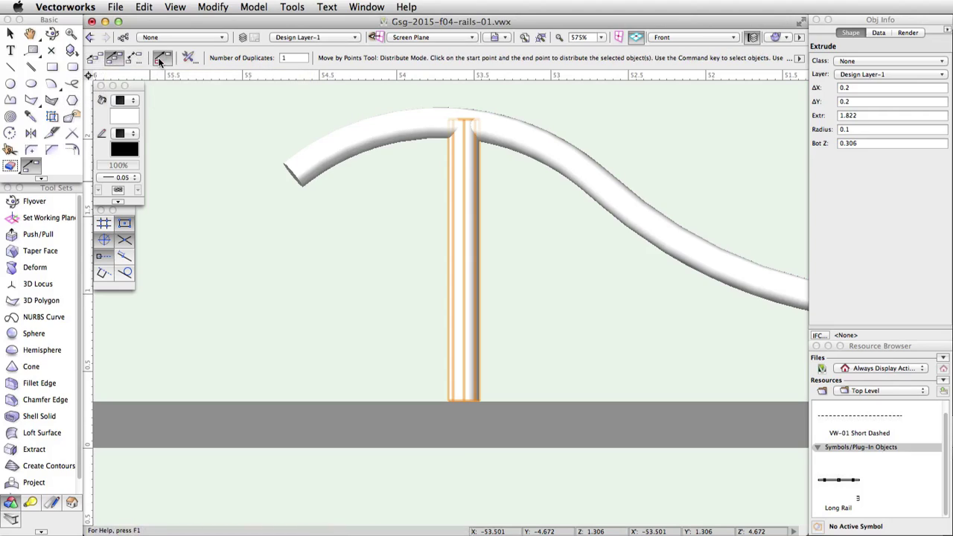
left_click(280, 58)
left_click(463, 402)
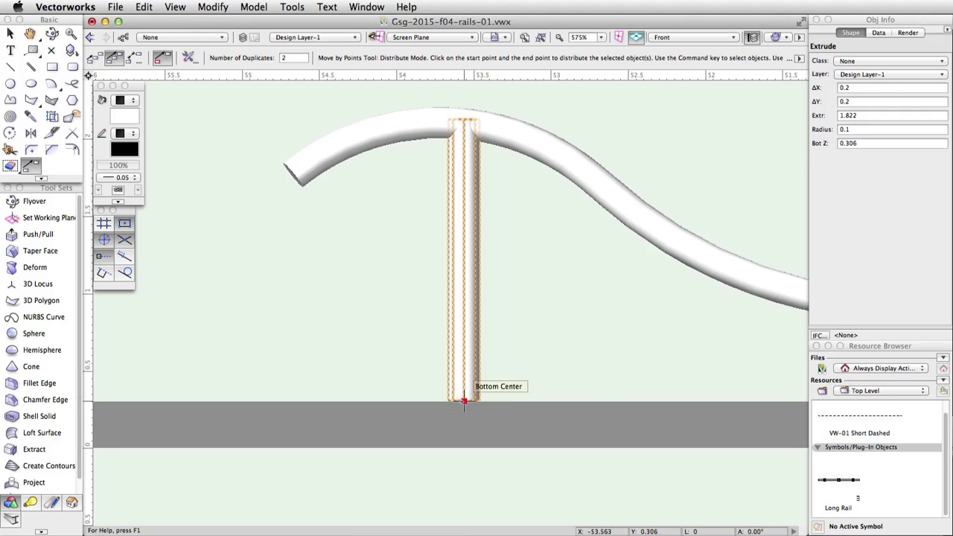
key("space")
left_click_drag(638, 381, 424, 362)
scroll(424, 362, "down", 3)
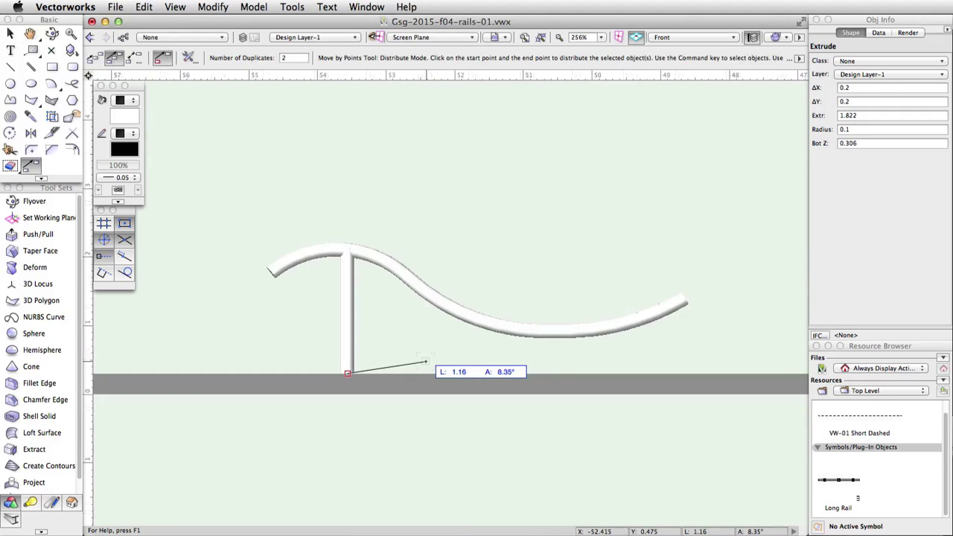
left_click(623, 372)
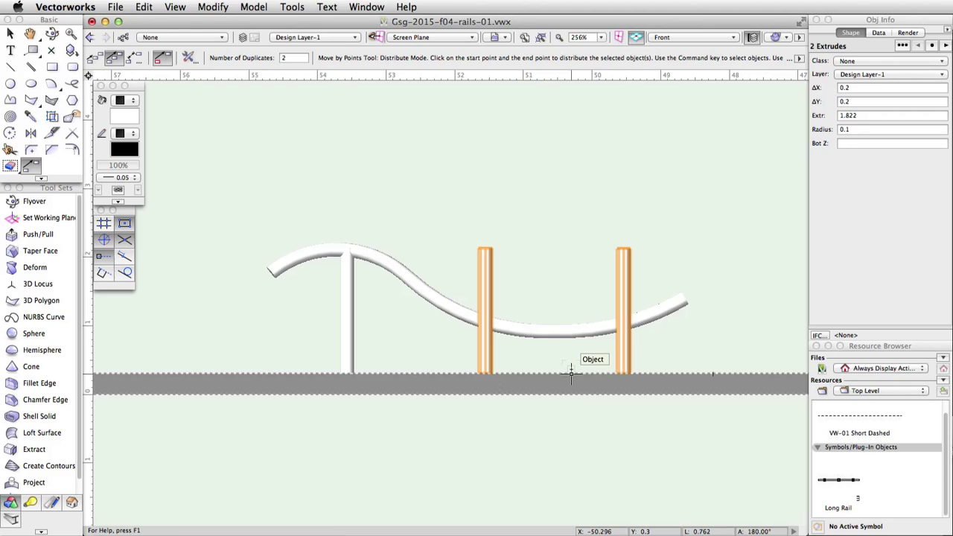
- Lower the tops of both new posts to the rail, the right post to a 0.729 height
key("x")
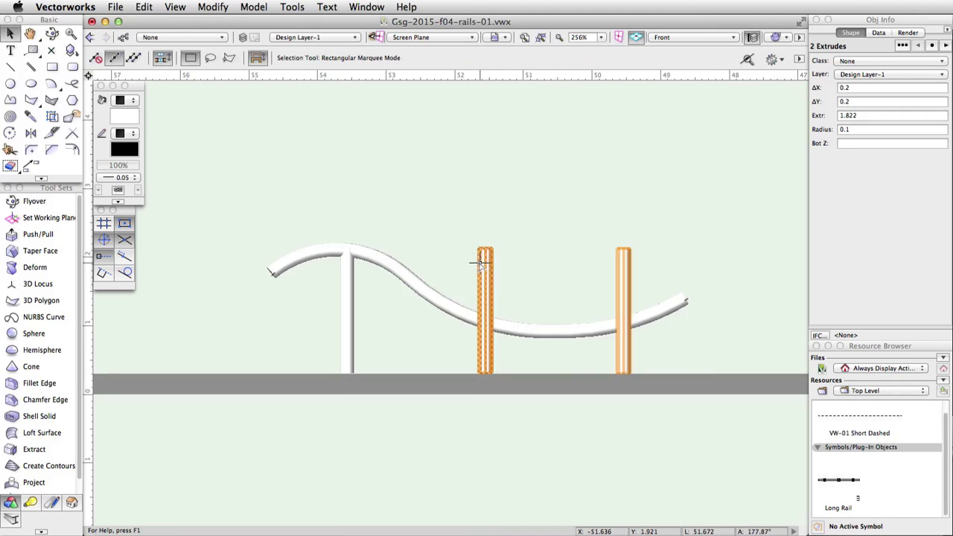
left_click(523, 261)
left_click(485, 249)
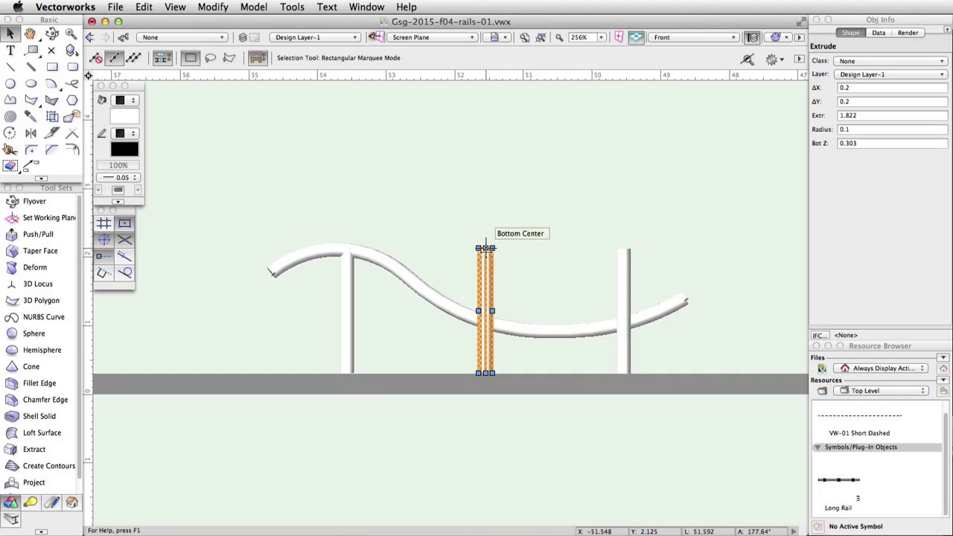
left_click_drag(485, 248, 485, 323)
scroll(485, 318, "up", 5)
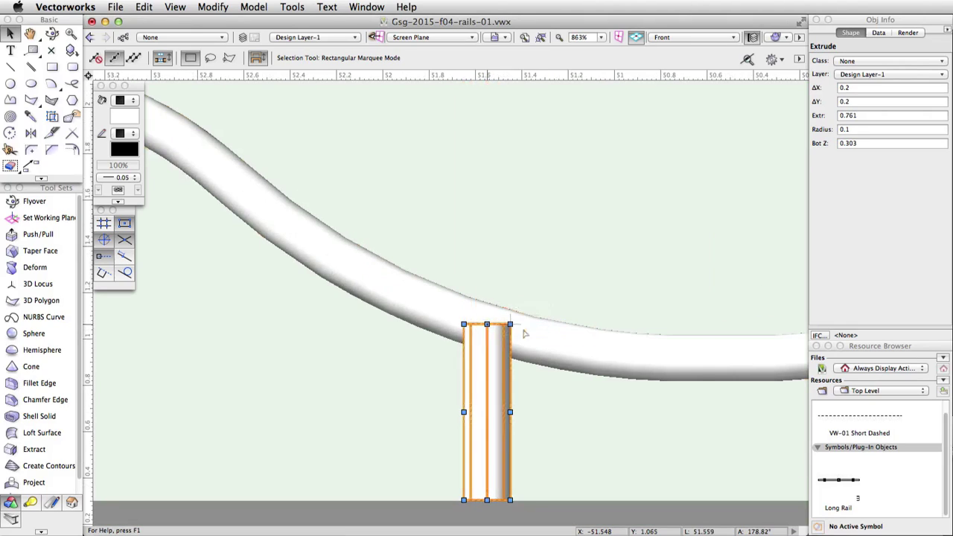
scroll(523, 328, "down", 5)
scroll(553, 323, "right", 3)
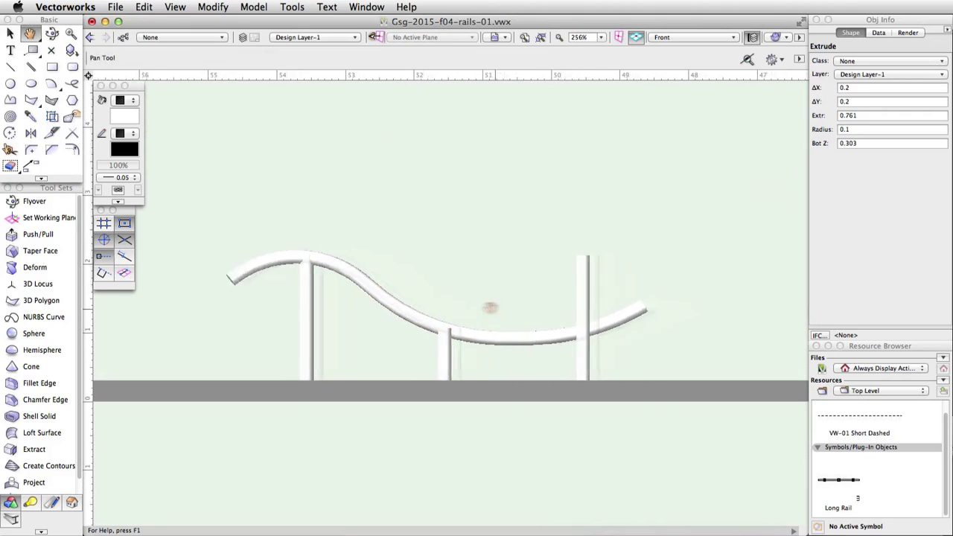
left_click(516, 297)
left_click_drag(520, 254, 521, 329)
scroll(516, 332, "up", 5)
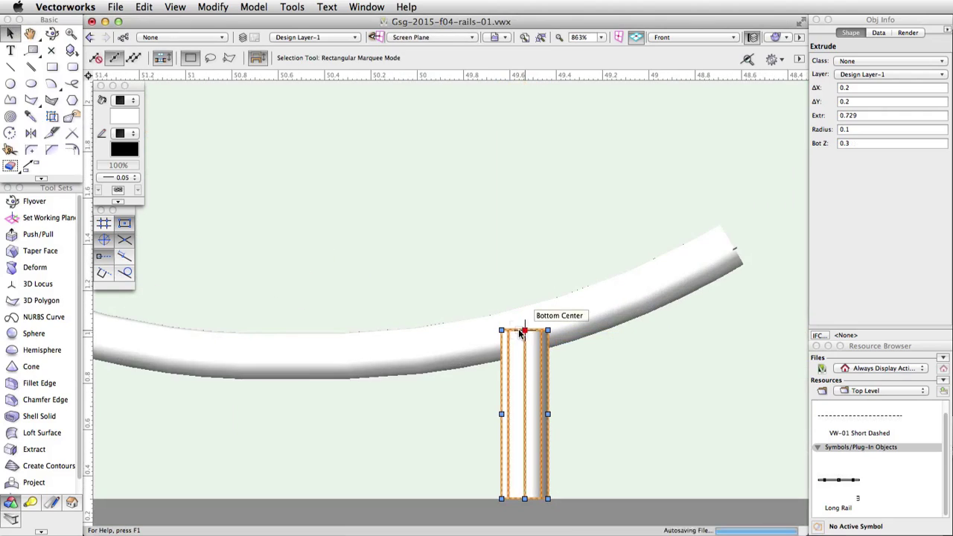
- In Top/Plan view, move the new posts onto the rail's centreline
left_click(706, 37)
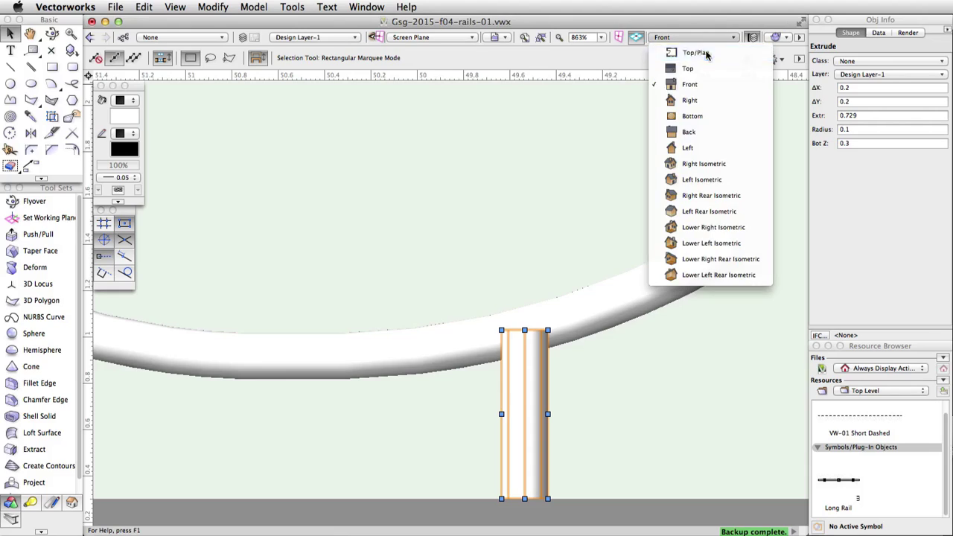
left_click(700, 49)
scroll(479, 255, "down", 3)
left_click(454, 315)
left_click_drag(466, 273, 466, 262)
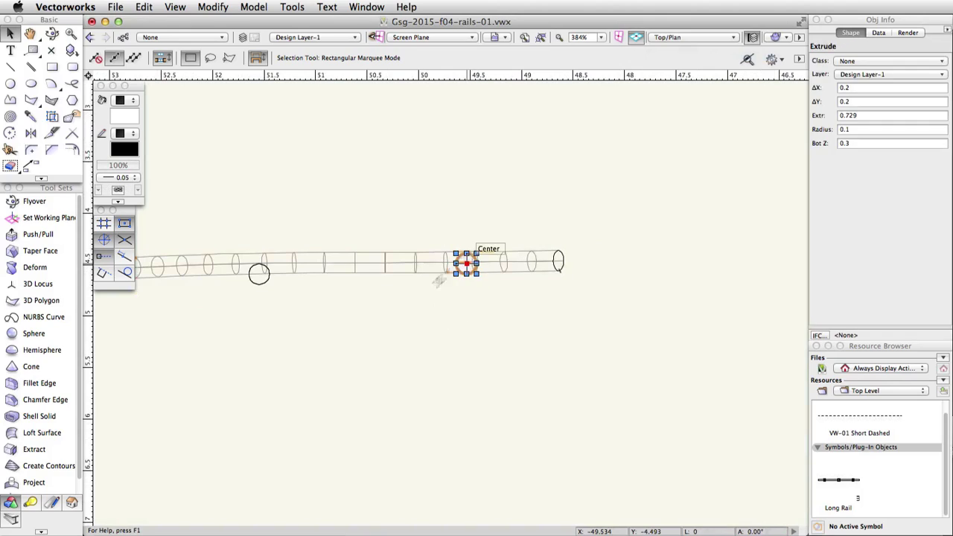
scroll(383, 319, "left", 5)
left_click(461, 261)
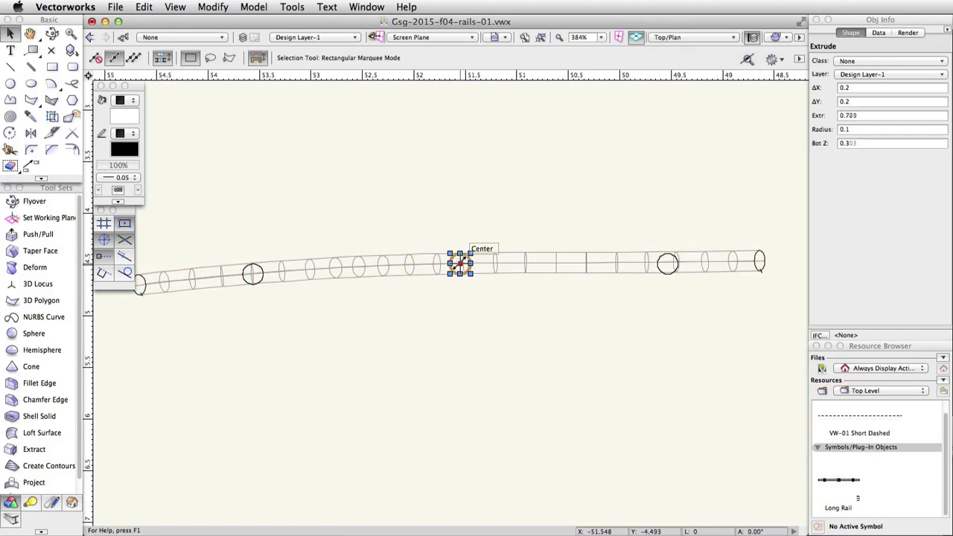
scroll(409, 330, "down", 1)
- Select the rail together with all three posts
left_click(318, 286)
left_click(442, 286, "shift")
left_click(305, 290, "shift")
left_click(581, 284, "shift")
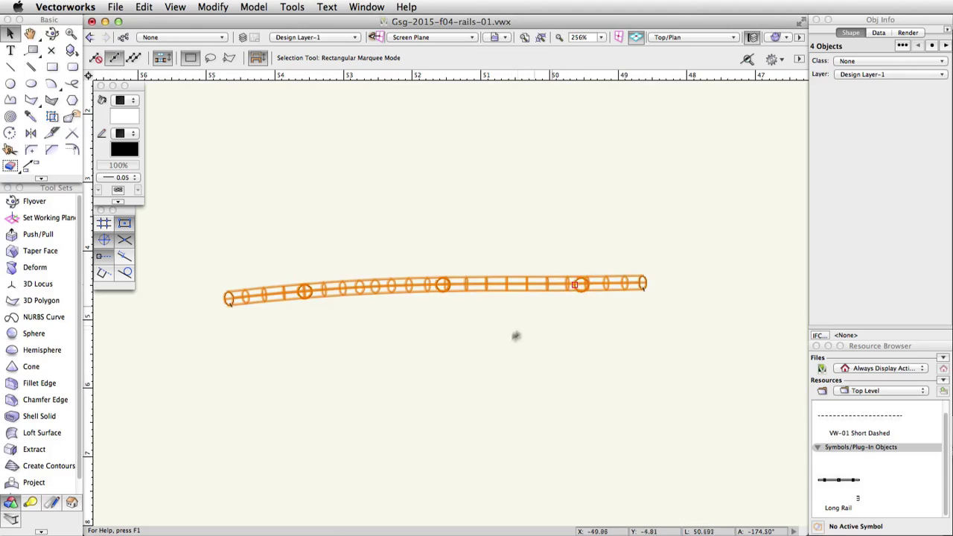
- Join the rail and three posts with Model > Add Solids and view the result in Left Isometric
left_click(254, 9)
left_click(303, 24)
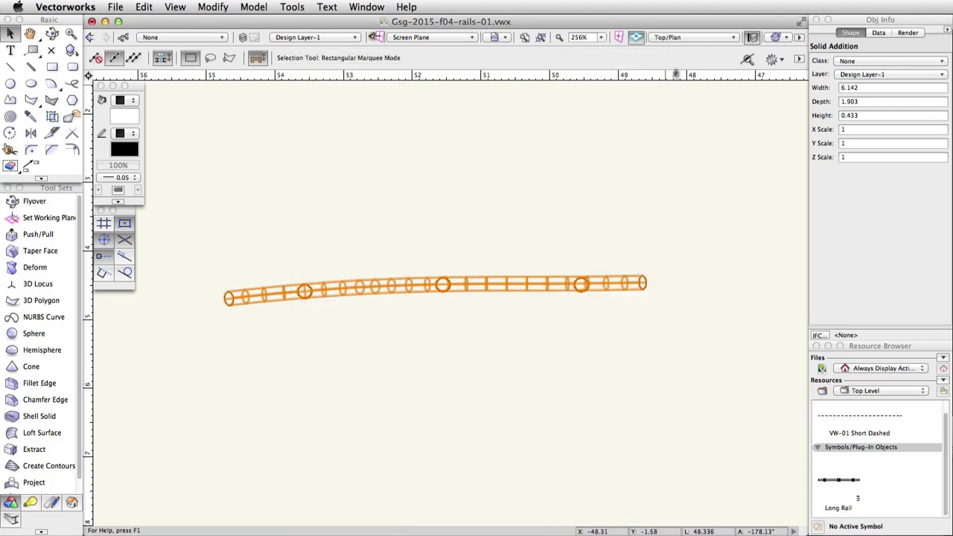
left_click(699, 38)
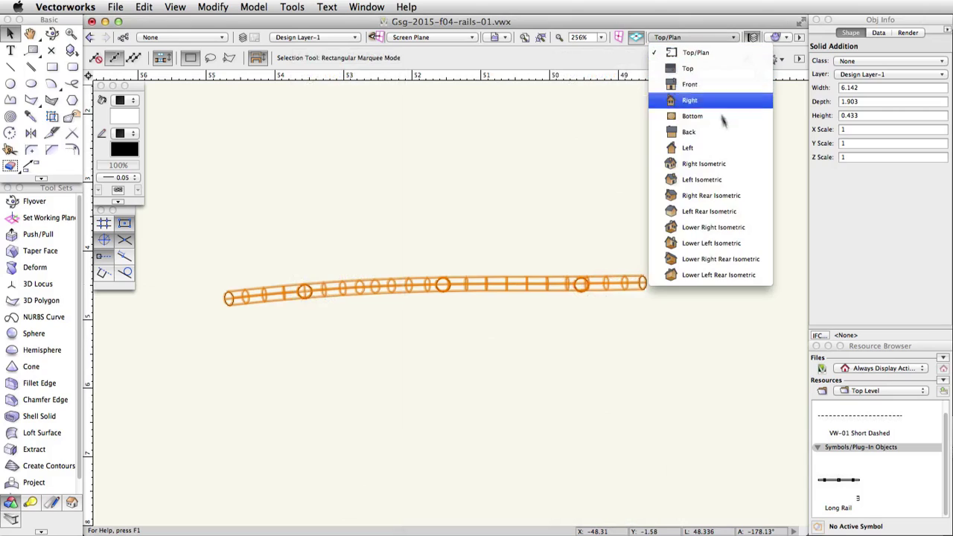
left_click(740, 181)
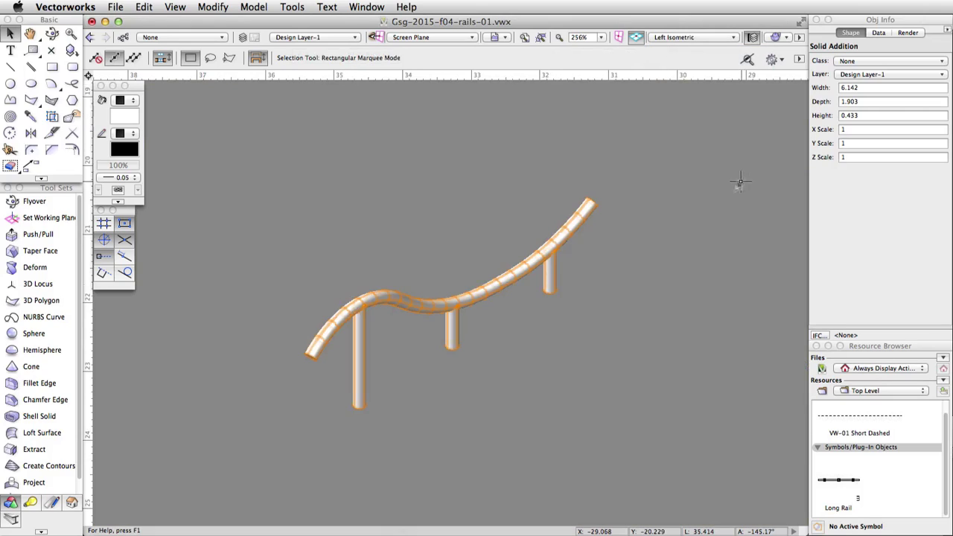
- Zoom to the open rail end and set the working plane on its end face
scroll(258, 379, "up", 6)
middle_click_drag(555, 296, 312, 283)
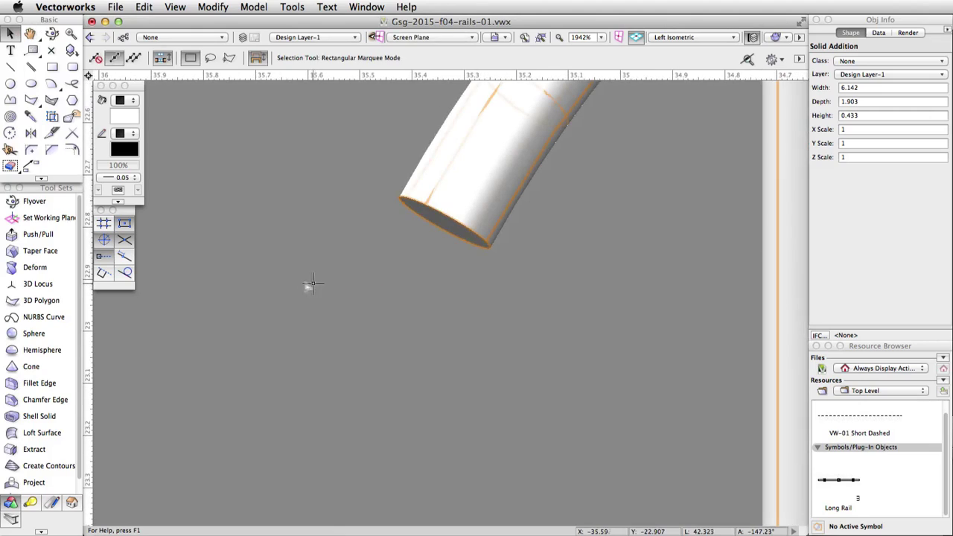
left_click(43, 217)
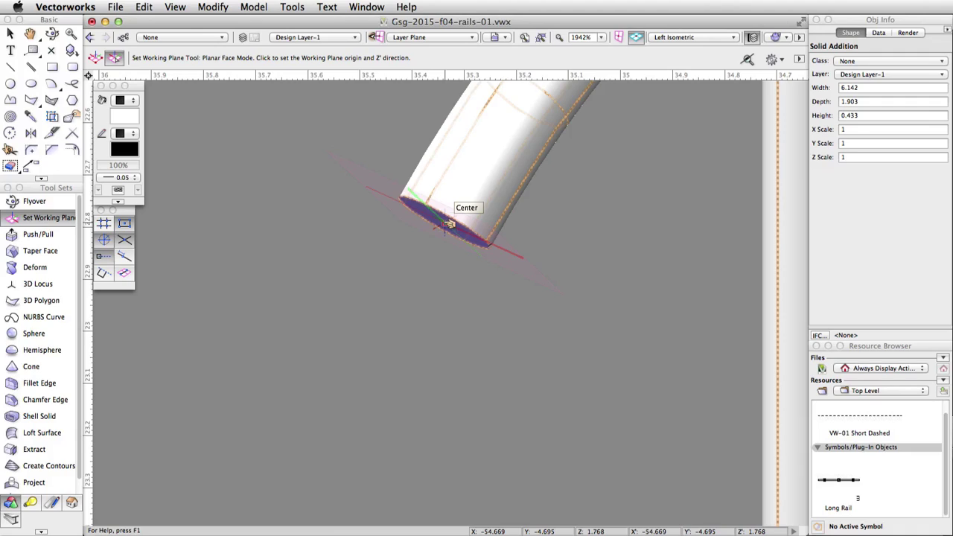
left_click(449, 223)
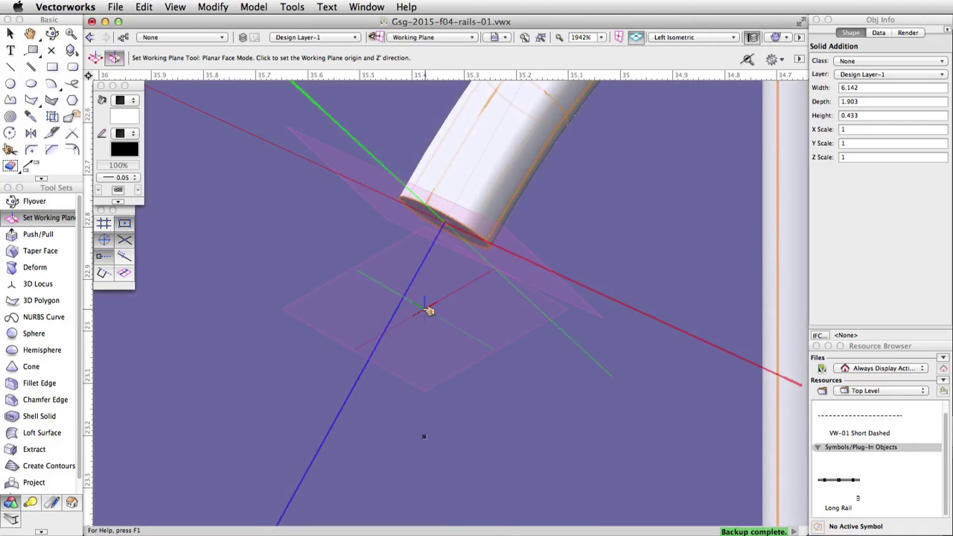
- Draw a 0.1-radius hemisphere in Diameter Mode across the rail's end edge
left_click(33, 351)
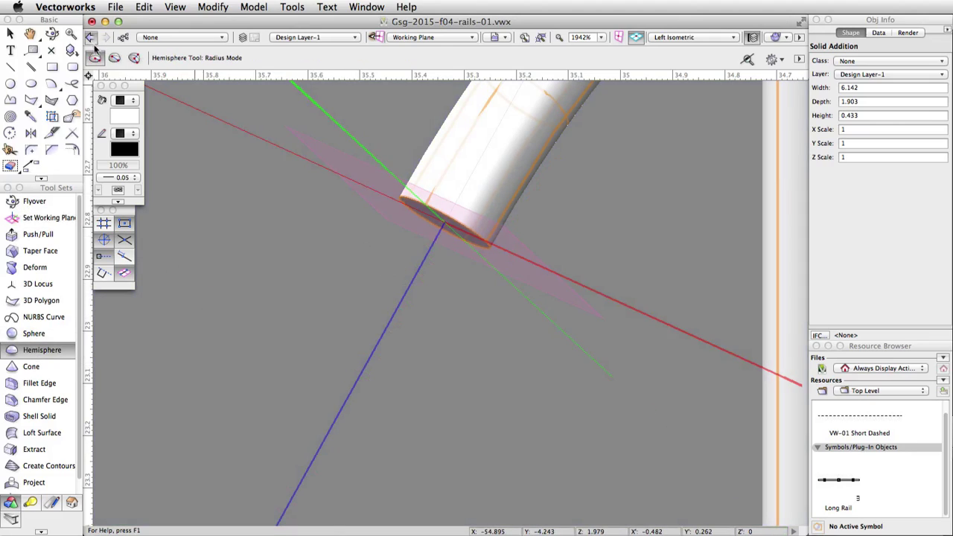
left_click(114, 58)
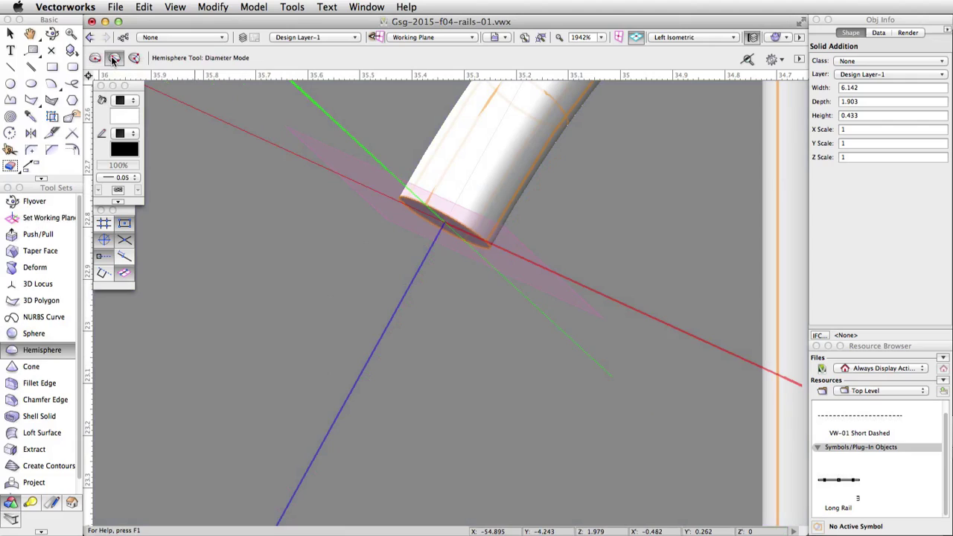
left_click(364, 209)
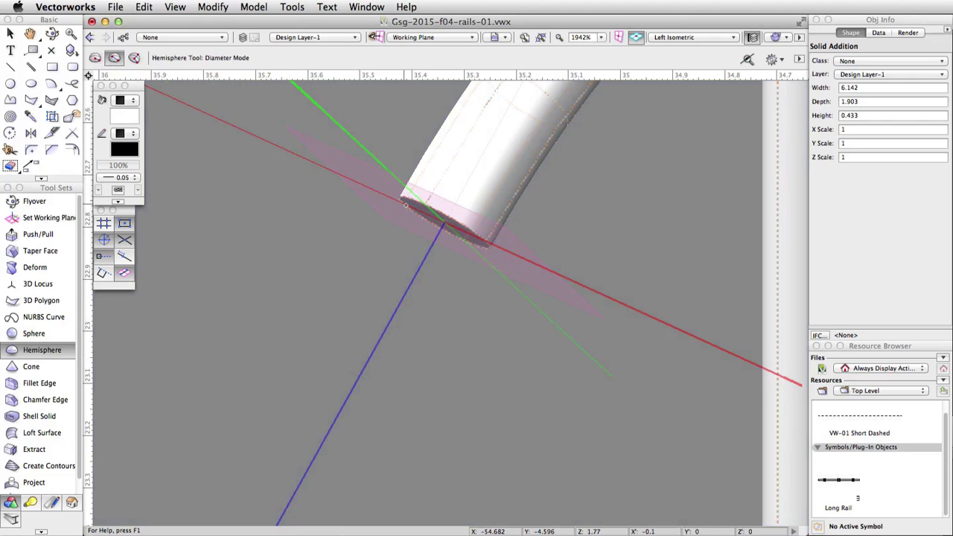
left_click(442, 223)
left_click(485, 242)
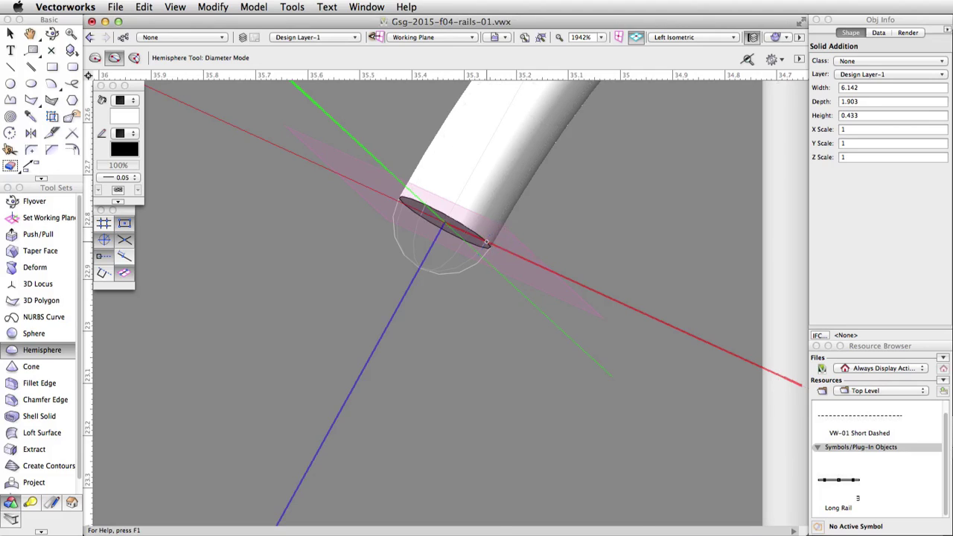
middle_click_drag(441, 408, 443, 373, "shift")
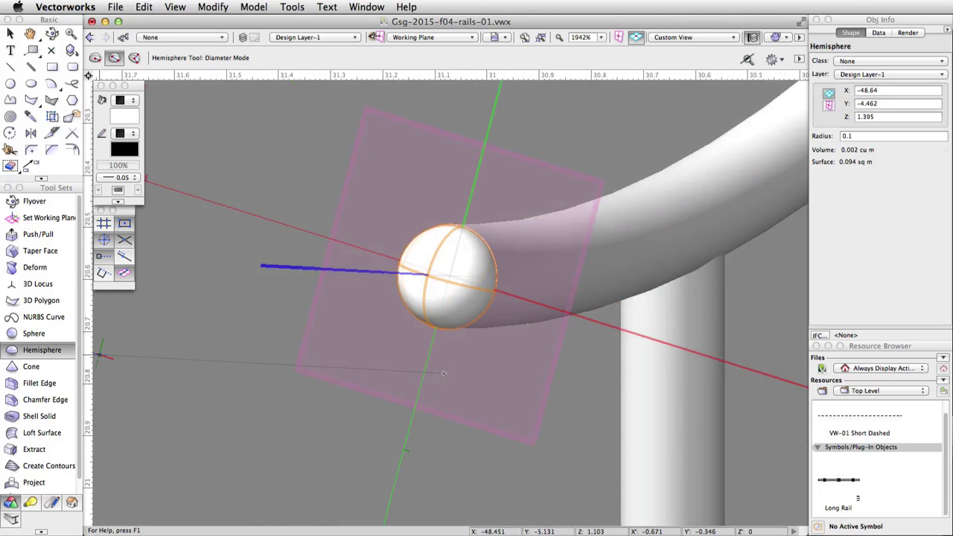
- Marquee-select the rail solid and hemisphere cap and merge them with Model > Add Solids
scroll(443, 372, "down", 5)
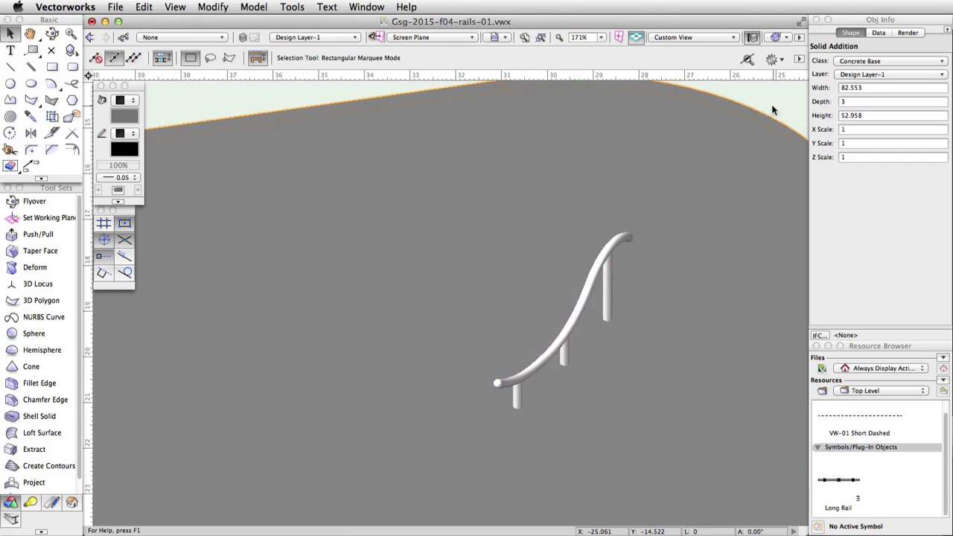
left_click_drag(774, 105, 419, 446)
left_click(253, 7)
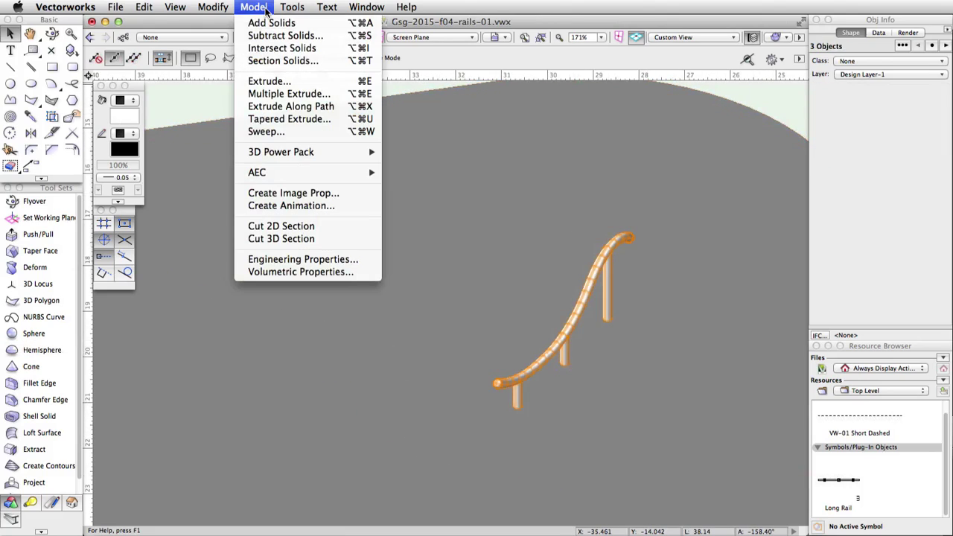
left_click(303, 23)
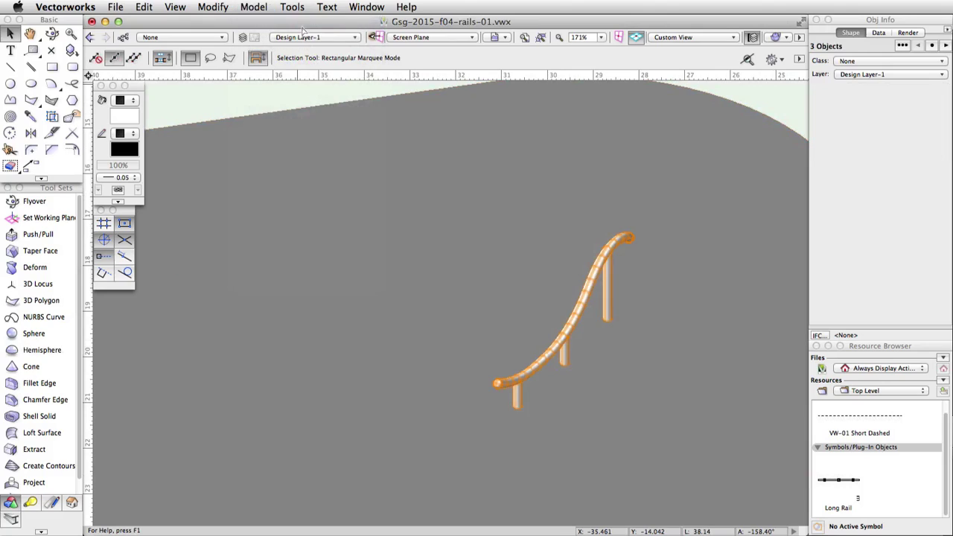